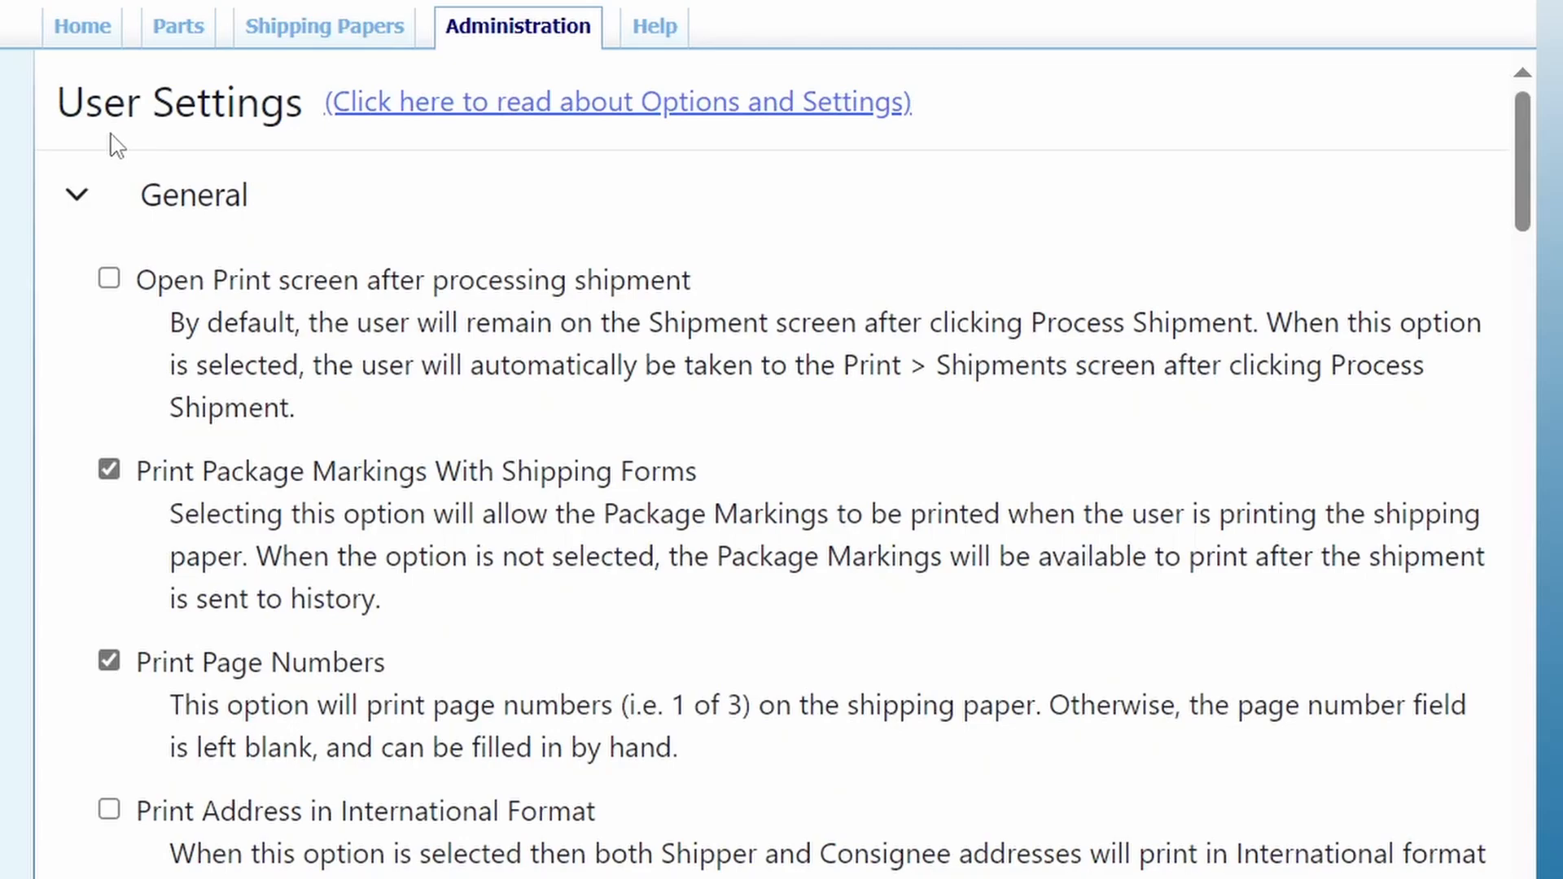
Step: Review the User Settings from General through the regulation-specific sections, and the general Options such as Edit the Q-Value
{"action": "left_click", "coordinate": [109, 279]}
{"action": "left_click", "coordinate": [108, 470]}
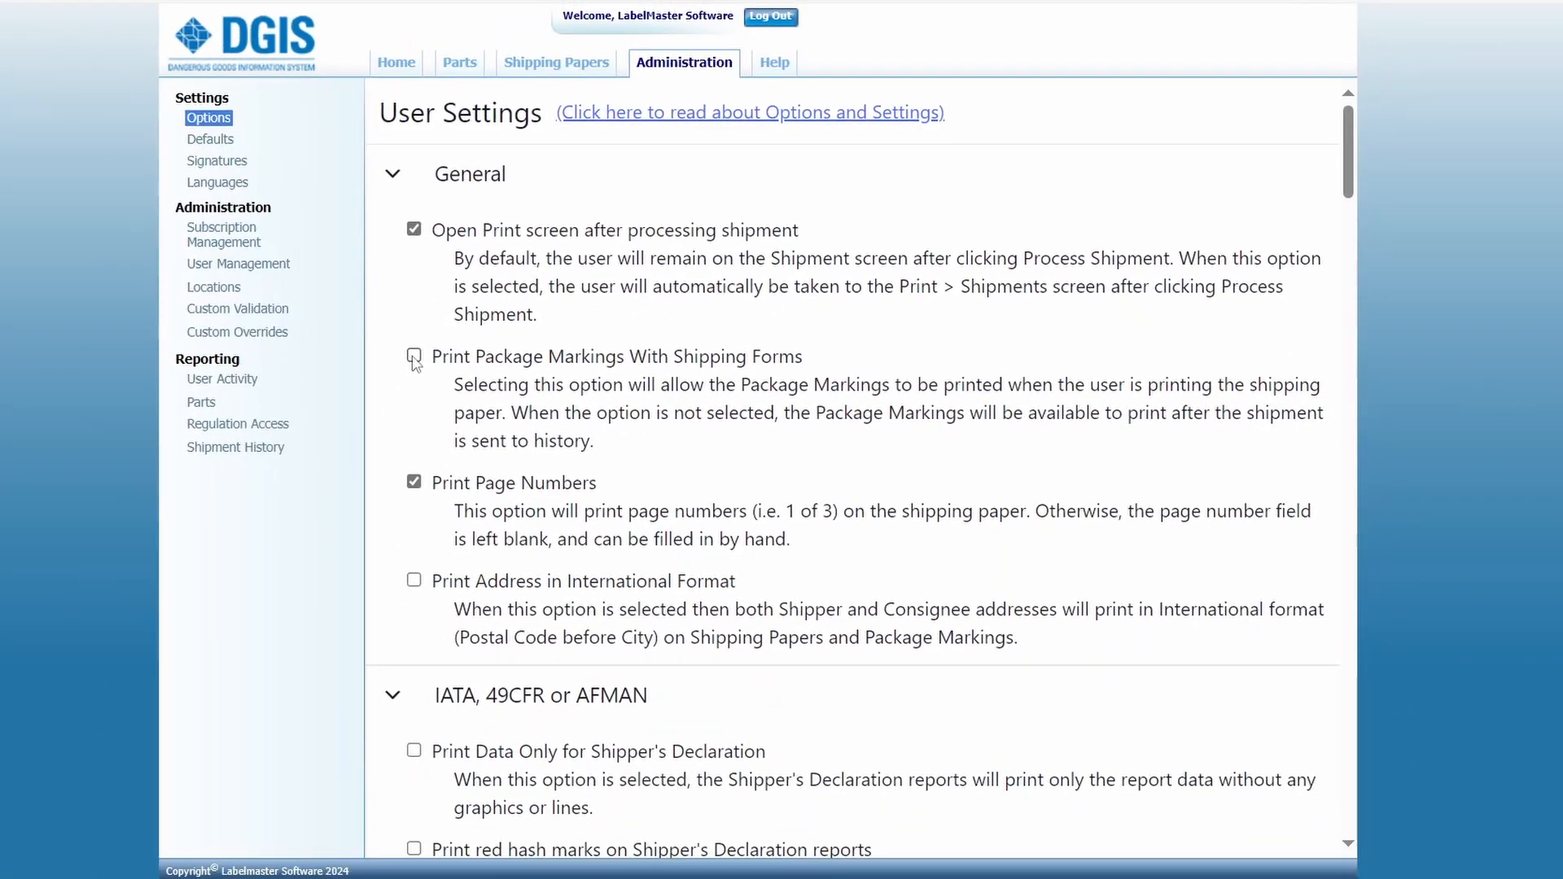
{"action": "scroll", "coordinate": [413, 362], "scroll_direction": "down", "scroll_amount": 20}
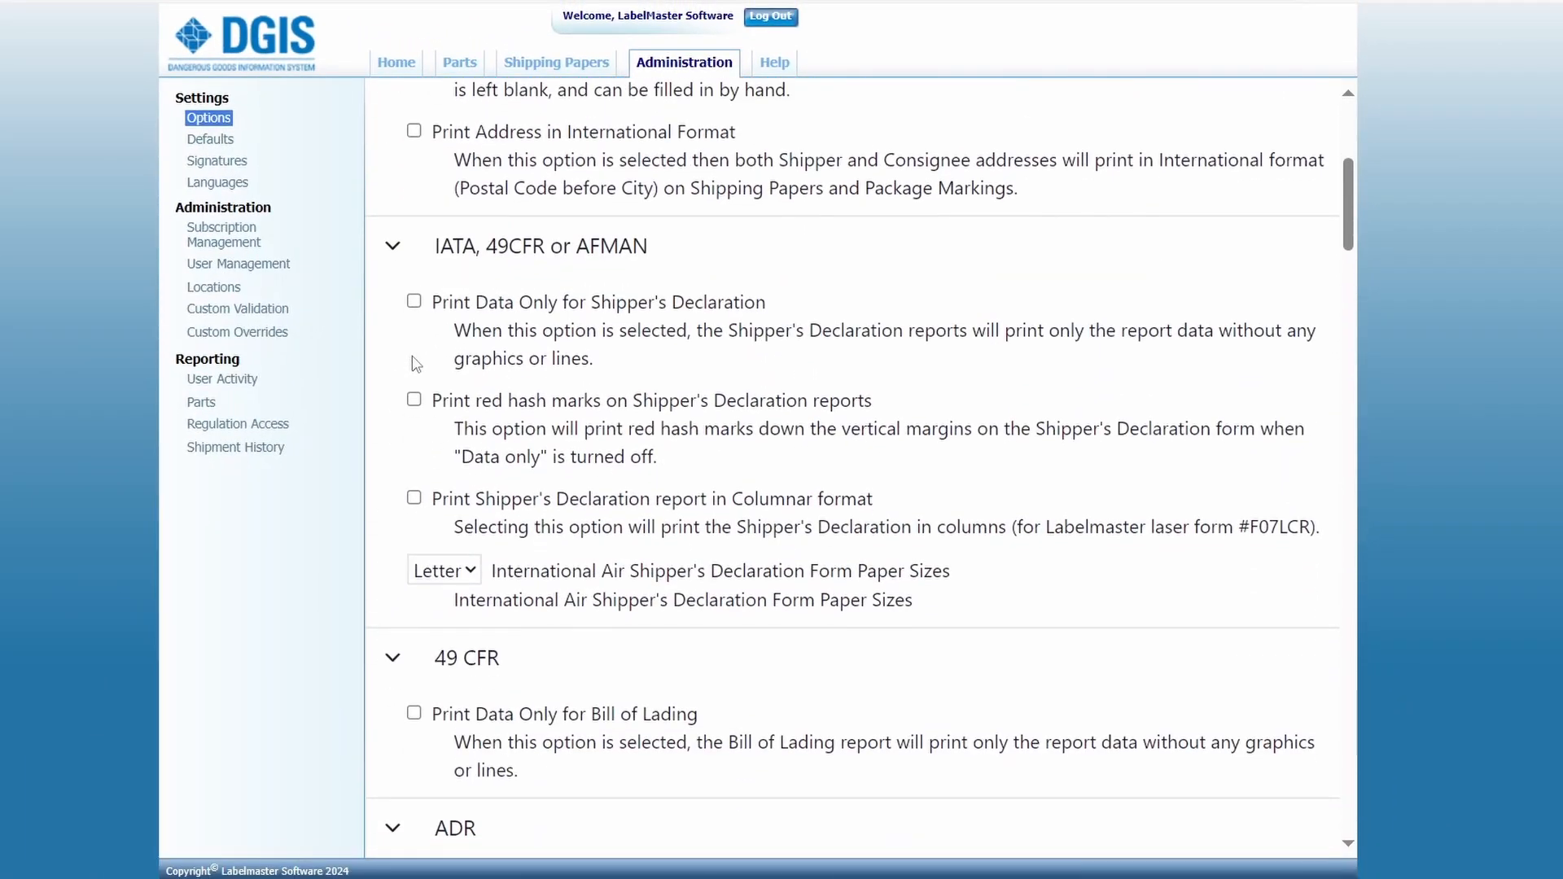
{"action": "scroll", "coordinate": [414, 363], "scroll_direction": "down", "scroll_amount": 6}
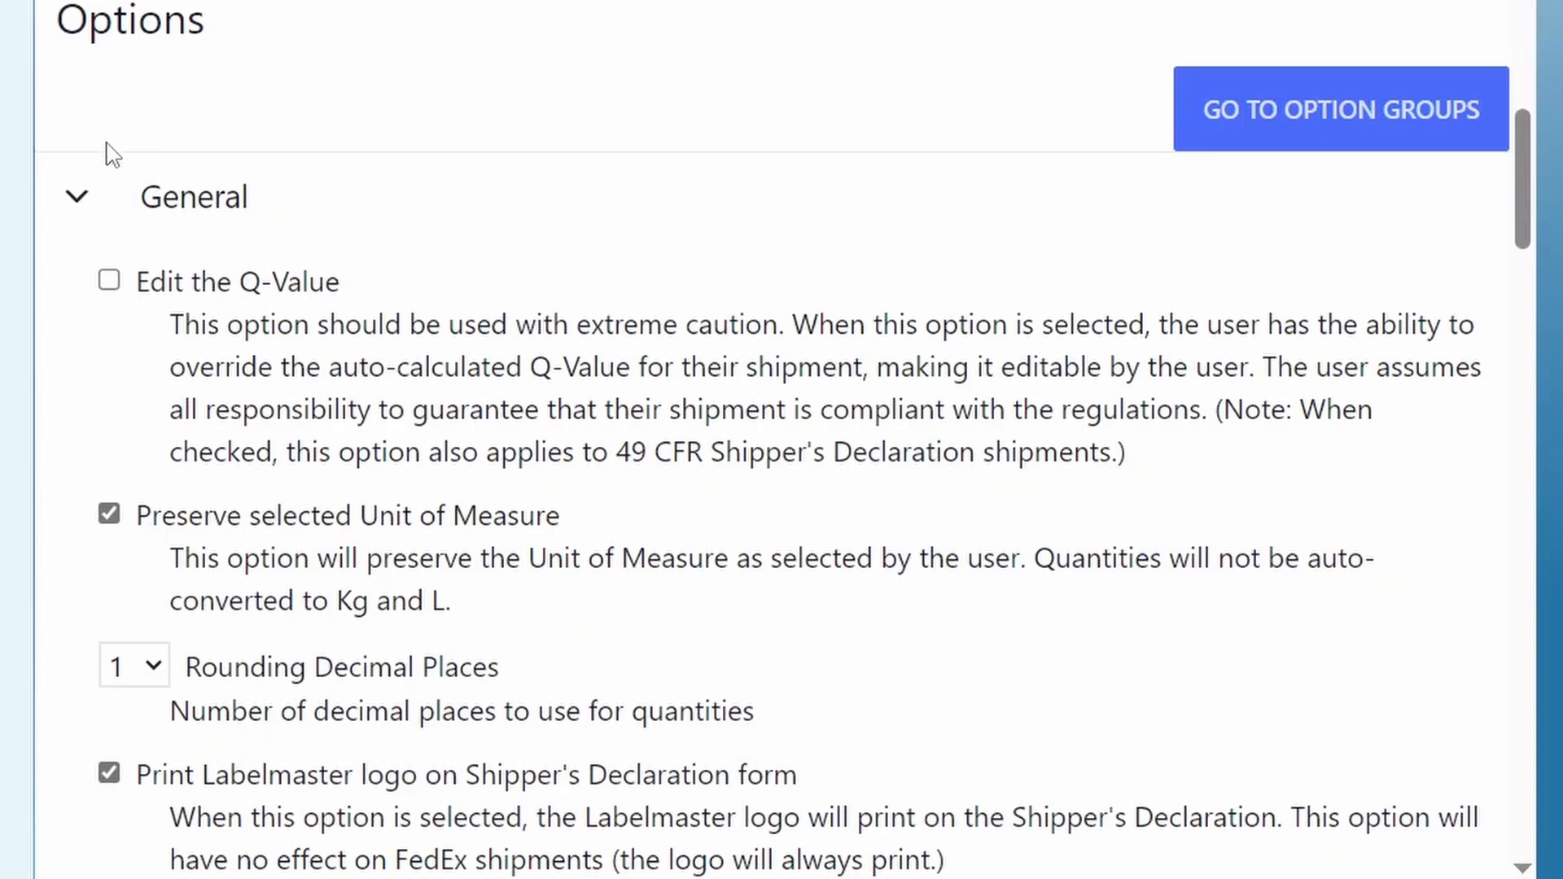
{"action": "left_click", "coordinate": [109, 281]}
{"action": "left_click", "coordinate": [109, 515]}
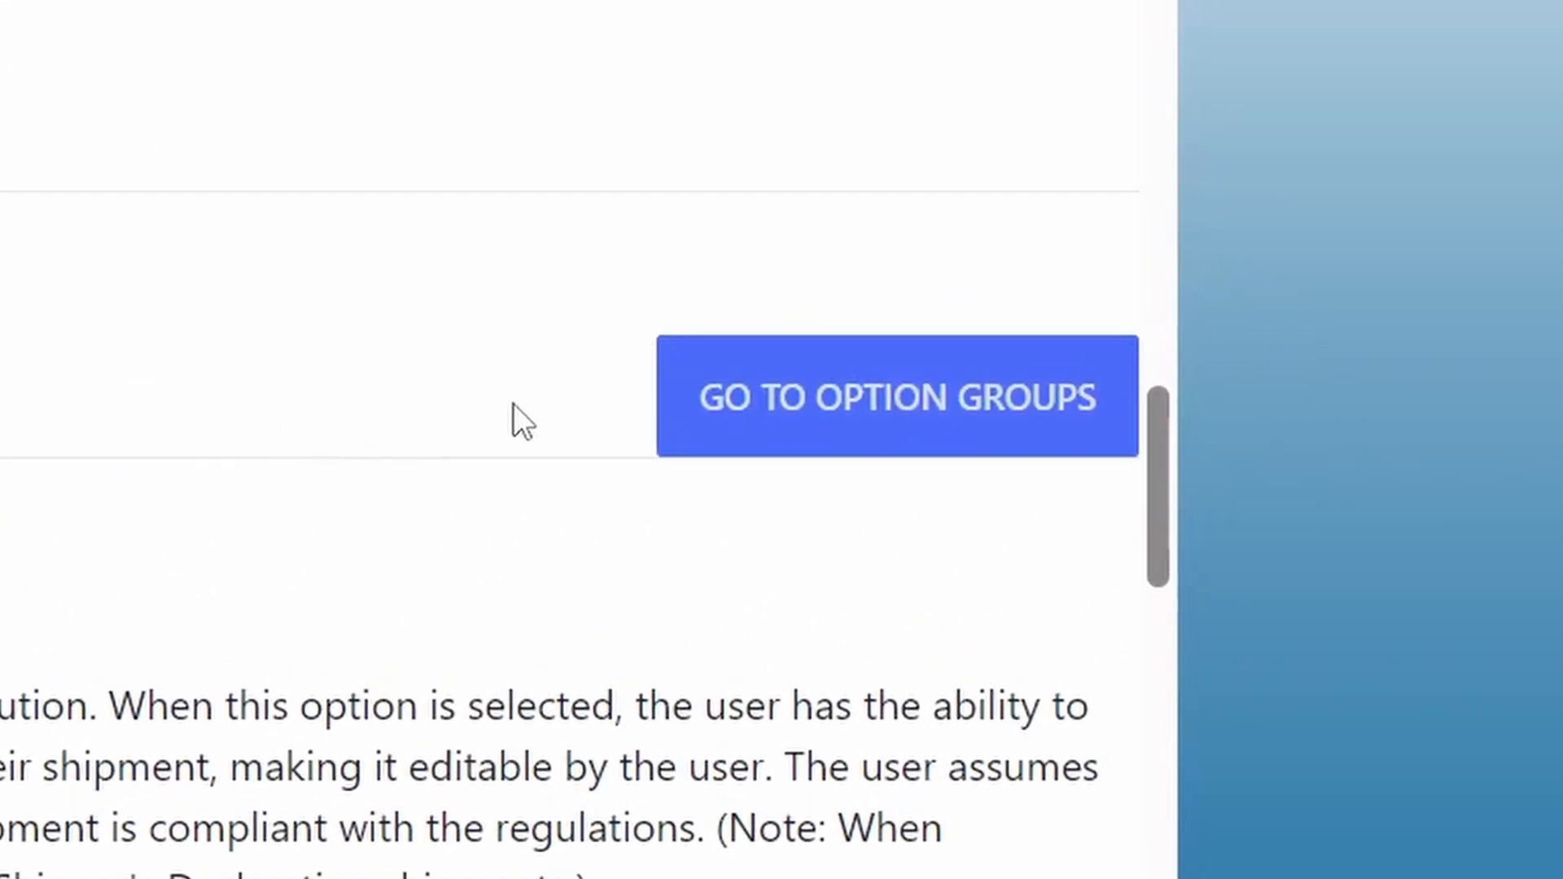
Step: Create an option group named Test in Option Groups and look through its options
{"action": "left_click", "coordinate": [739, 423]}
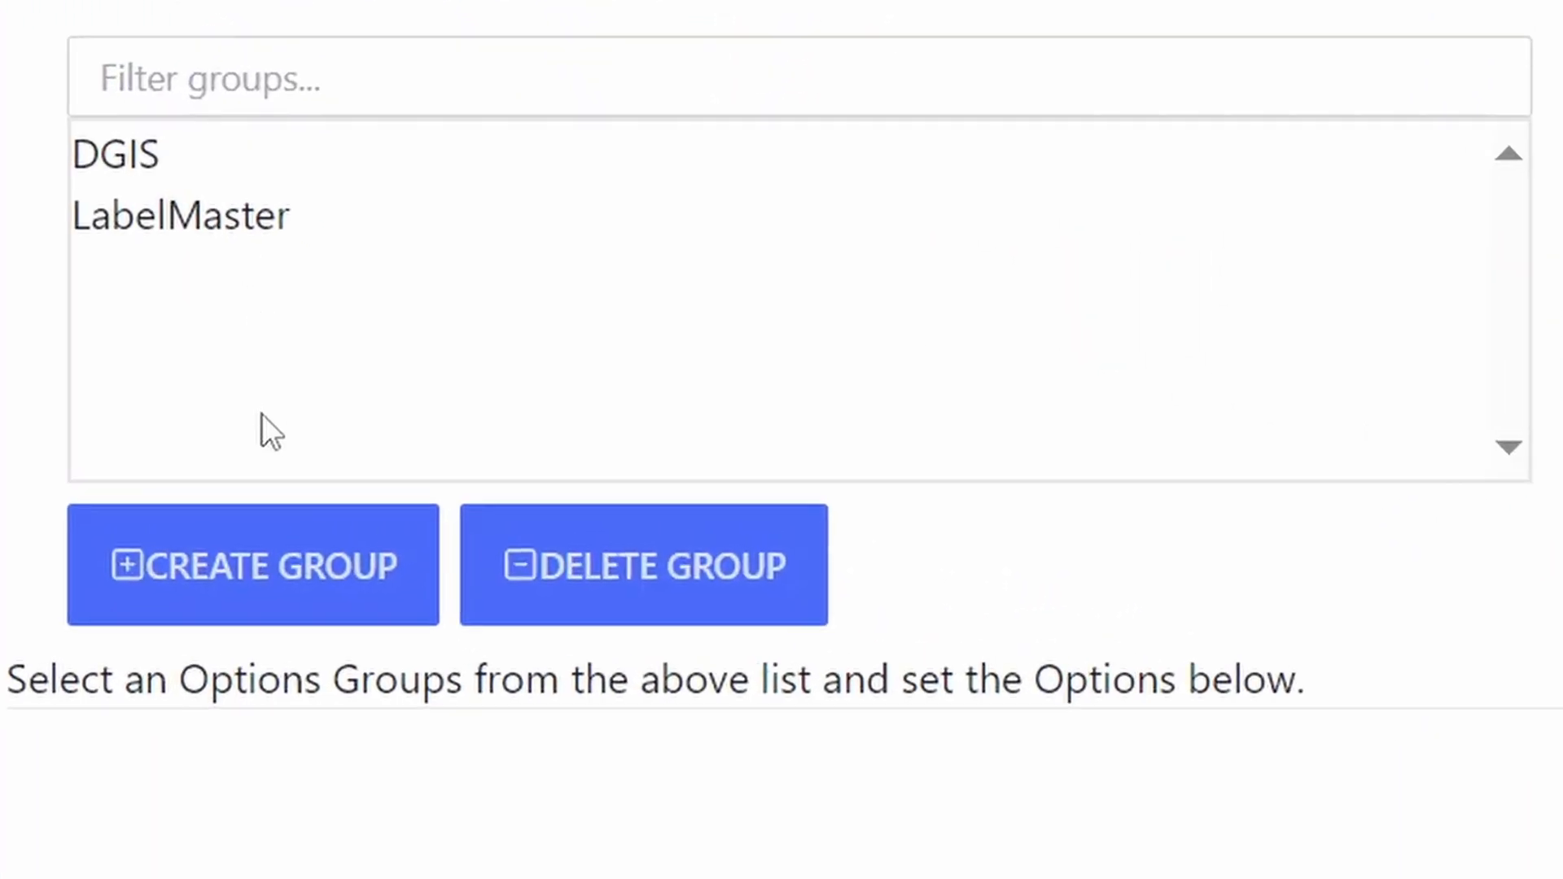
{"action": "left_click", "coordinate": [500, 491]}
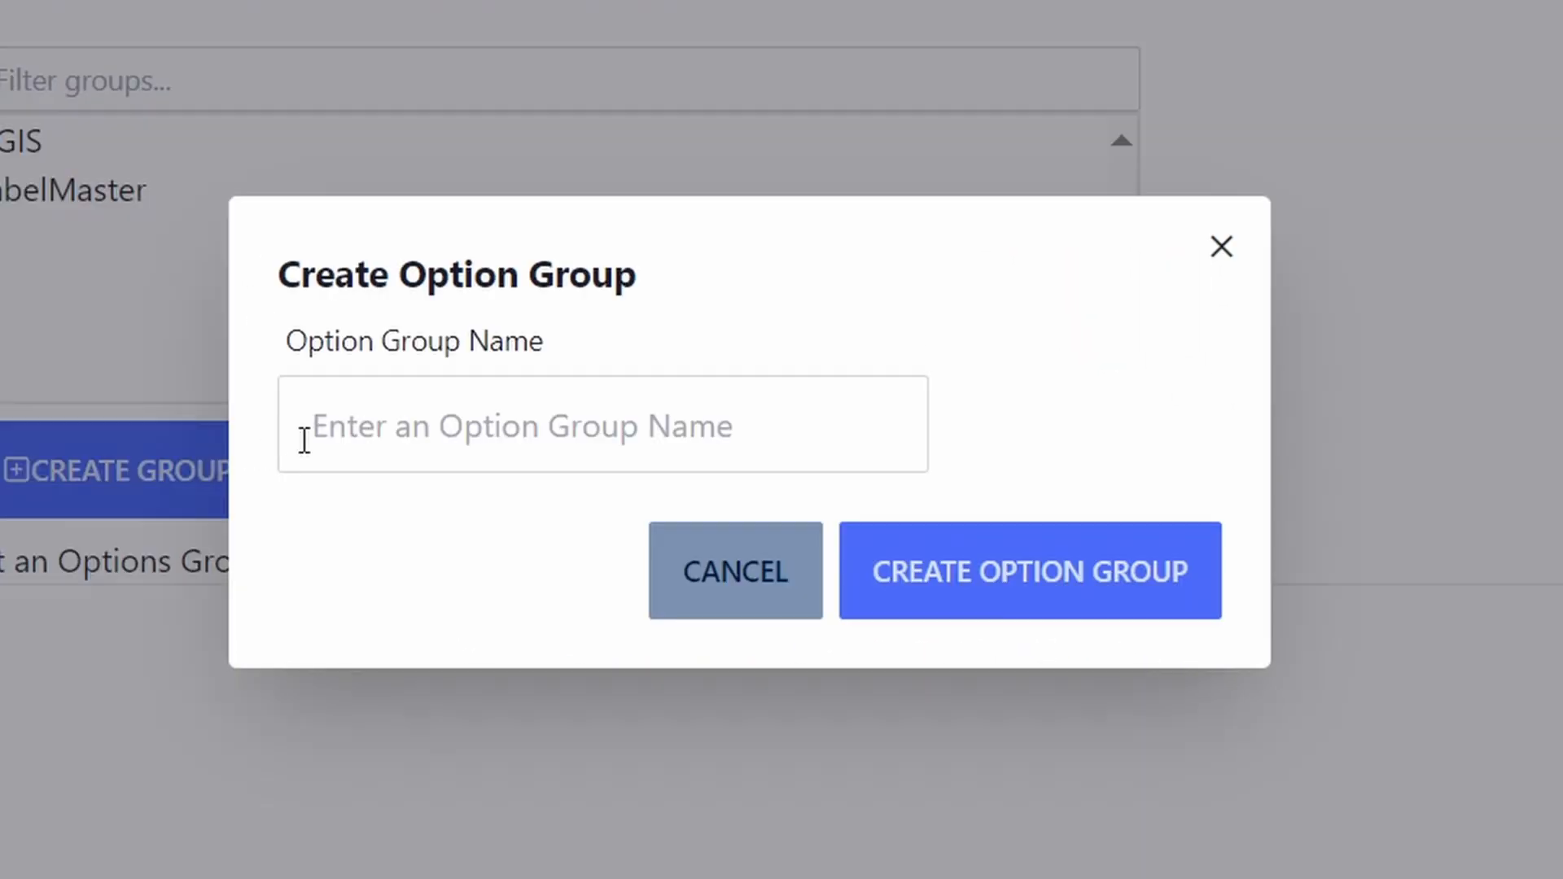
{"action": "left_click", "coordinate": [383, 428]}
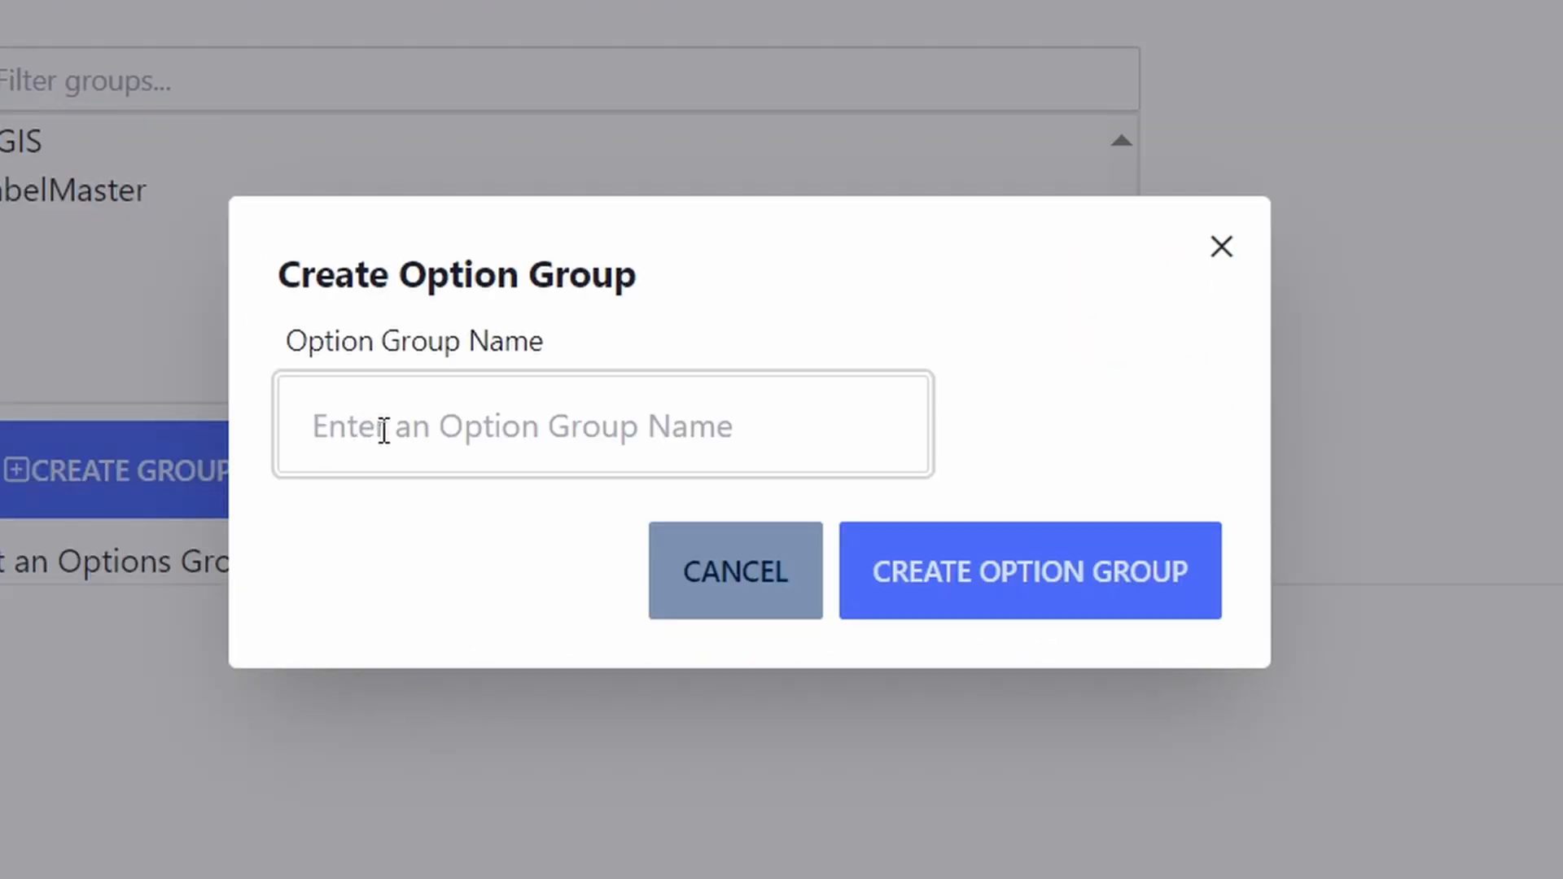
{"action": "type", "text": "Test"}
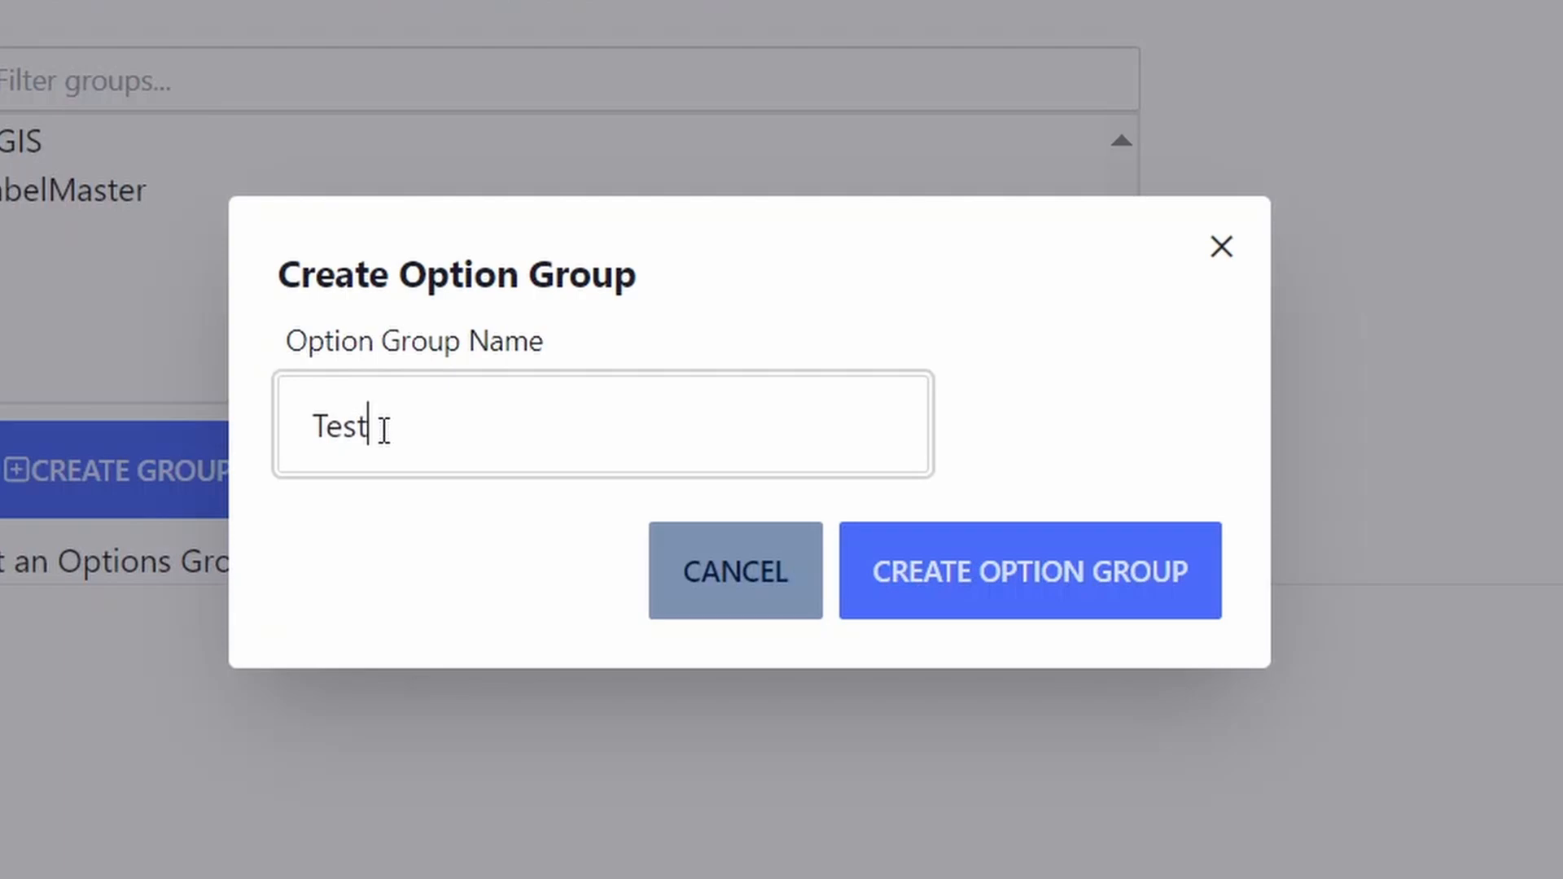
{"action": "left_click", "coordinate": [931, 576]}
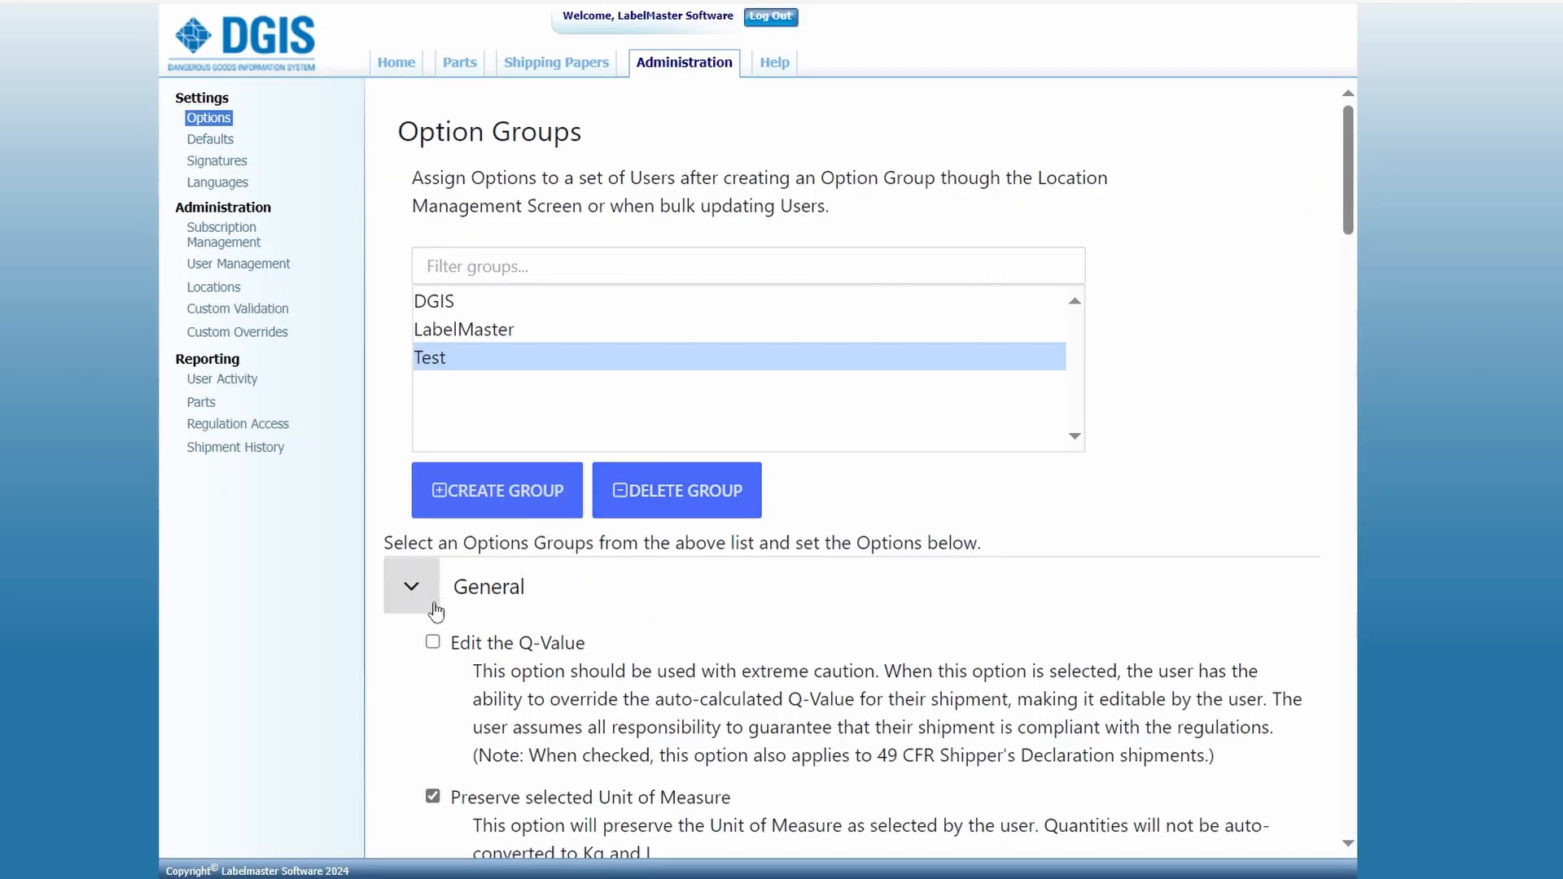
{"action": "scroll", "coordinate": [438, 611], "scroll_direction": "down", "scroll_amount": 1}
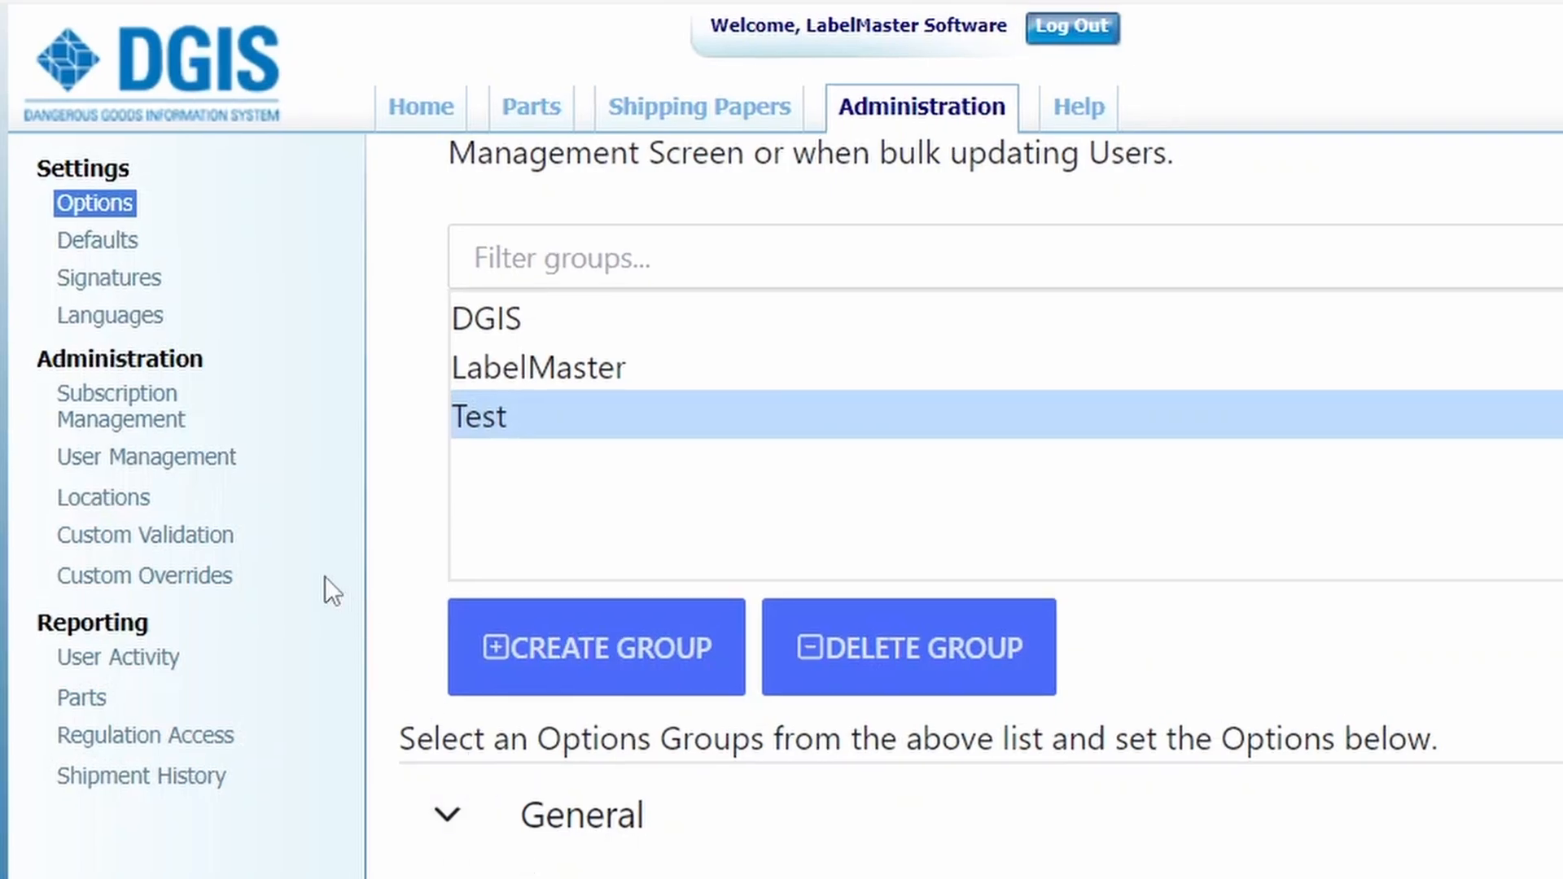
Step: Open the first listed user's record in User Management and examine its Option Group setting
{"action": "left_click", "coordinate": [189, 471]}
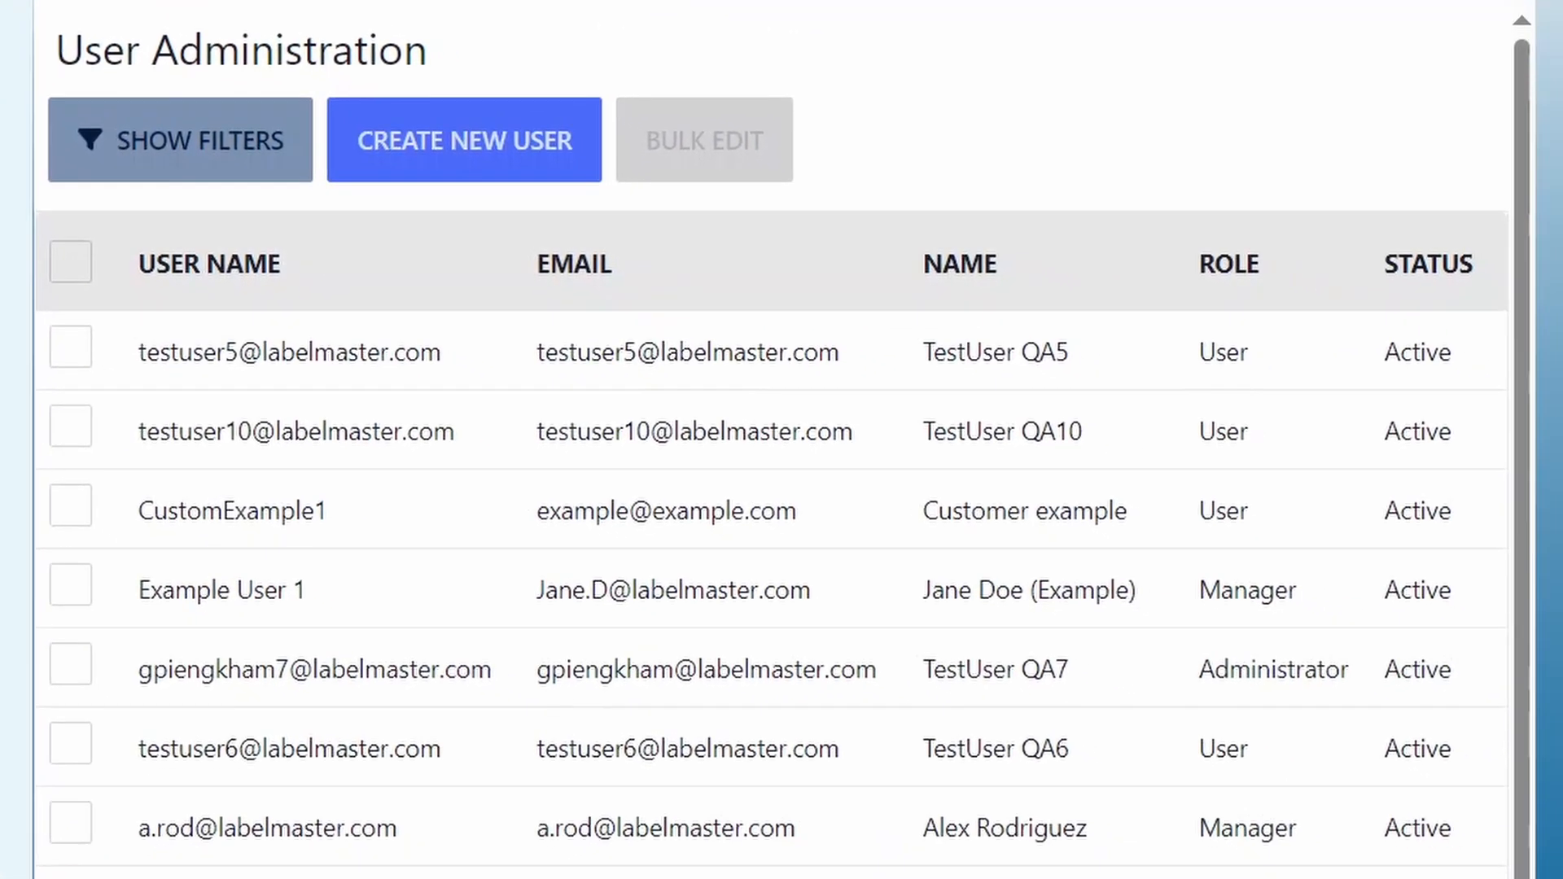
{"action": "left_click", "coordinate": [261, 350]}
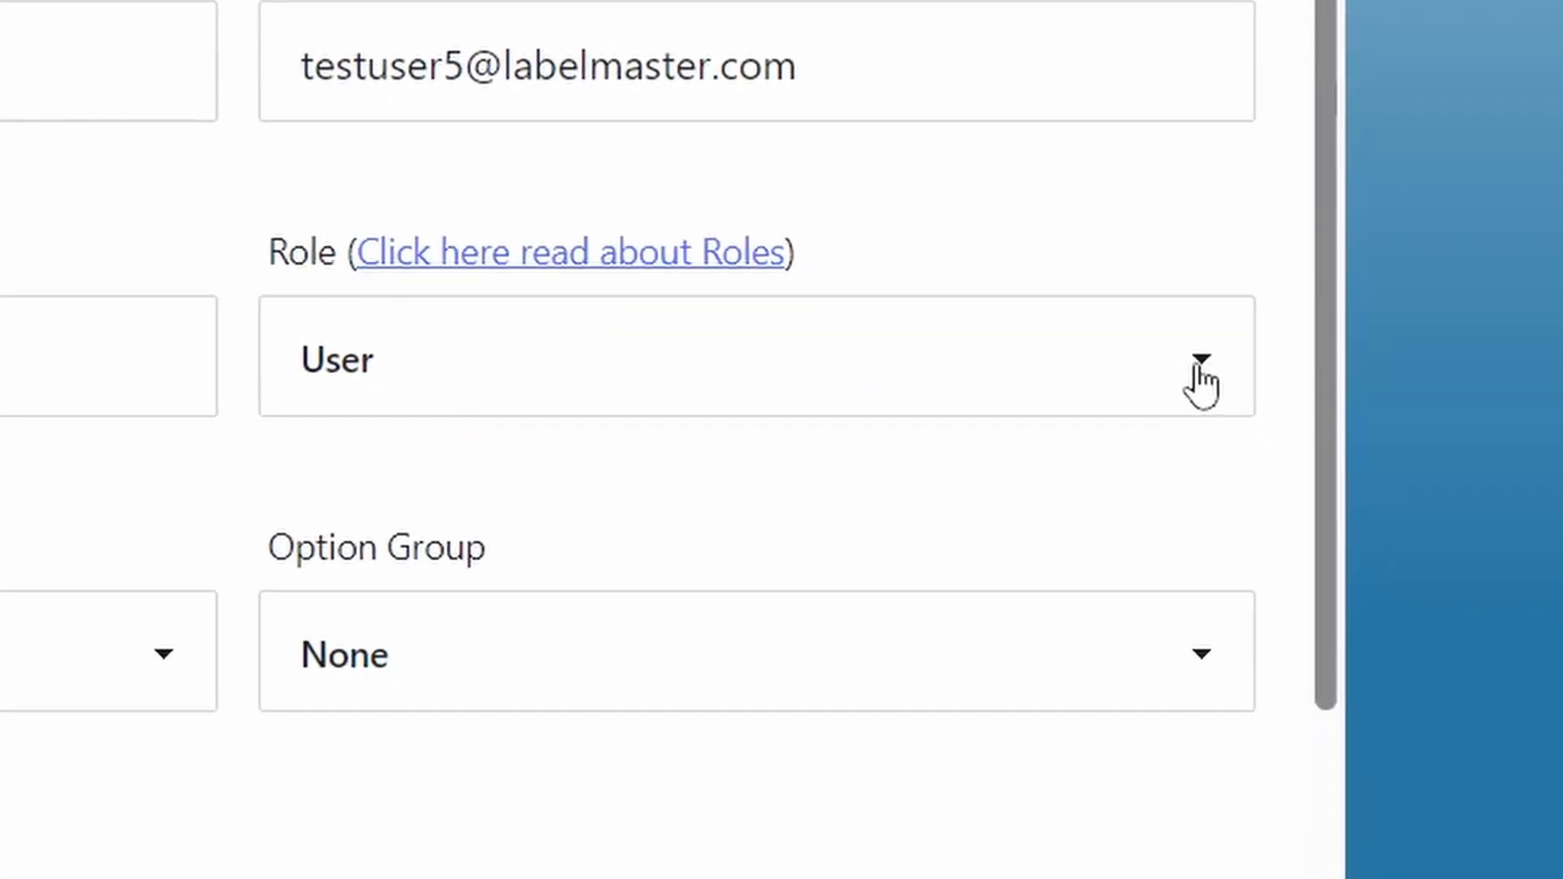
{"action": "left_click", "coordinate": [1433, 705]}
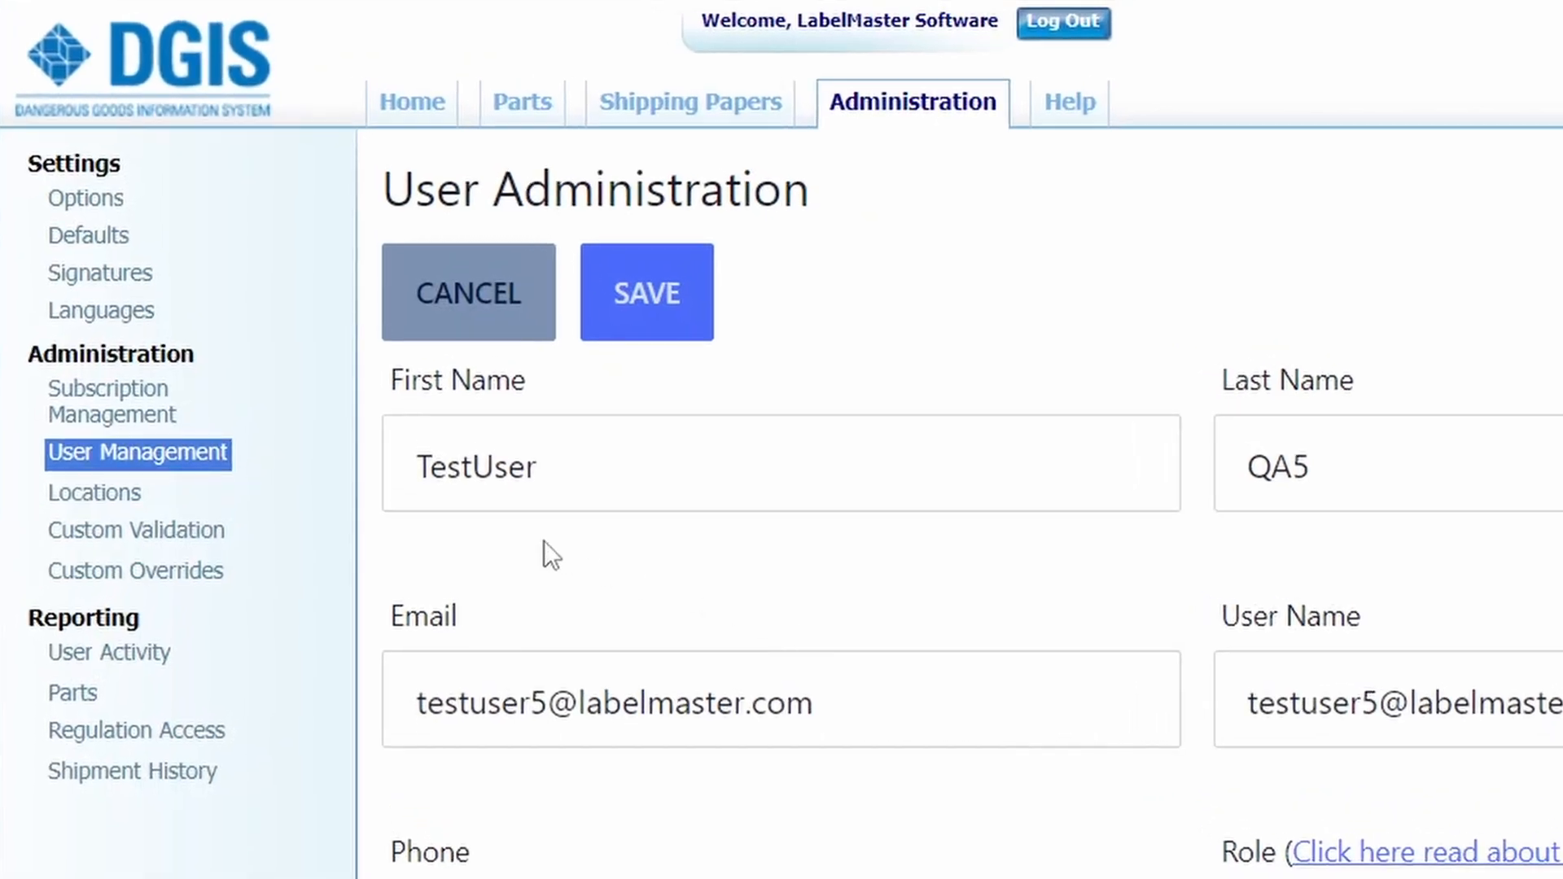
Step: Check the existing locations in Location Management and create a new location named Test
{"action": "left_click", "coordinate": [133, 503]}
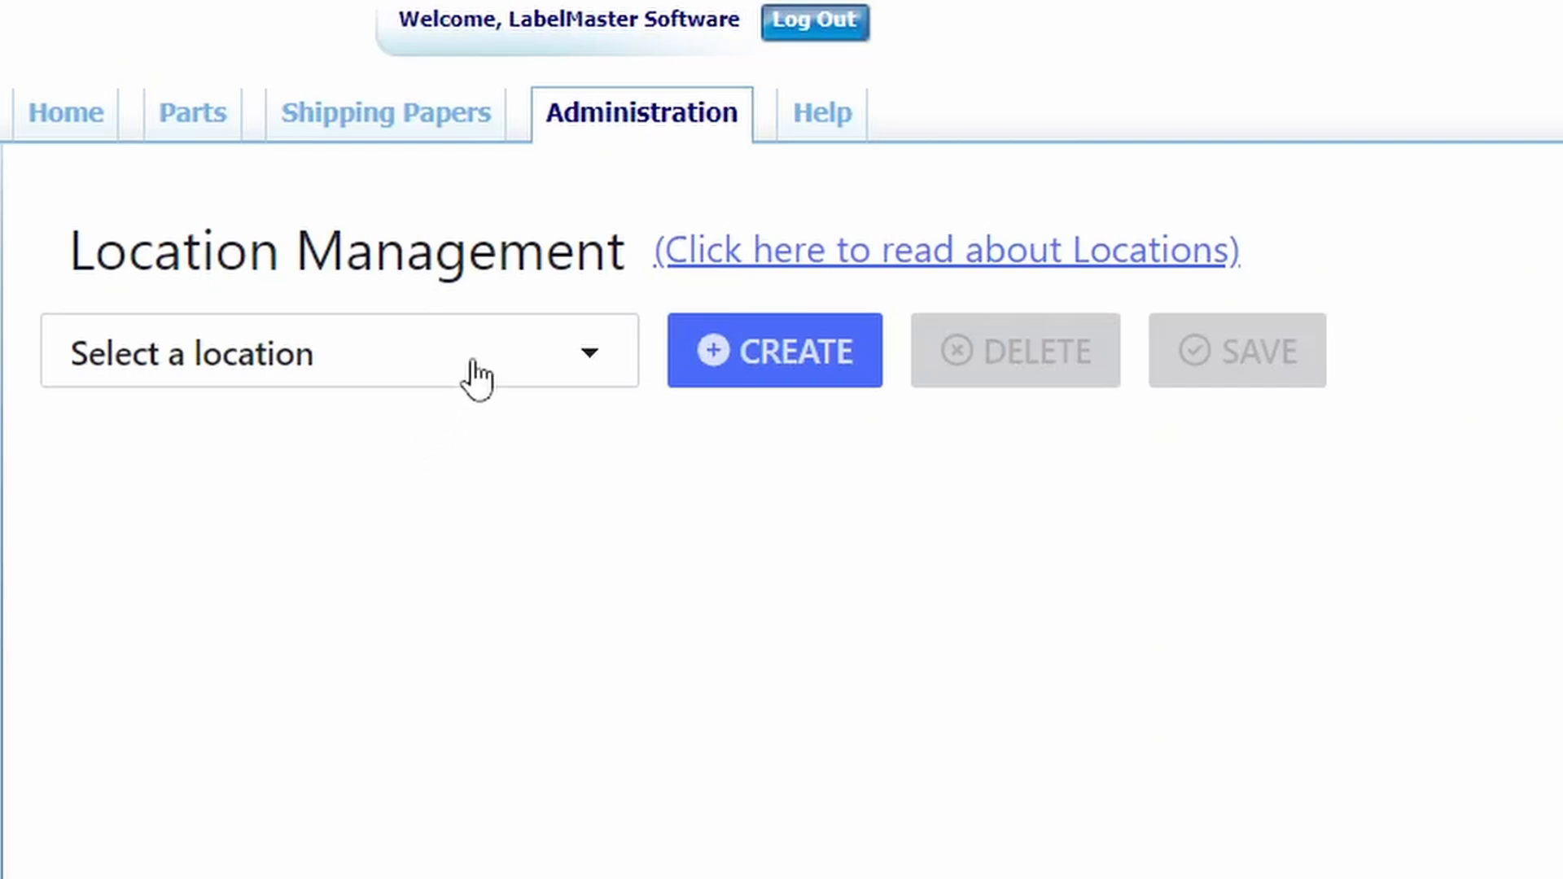
{"action": "left_click", "coordinate": [477, 377]}
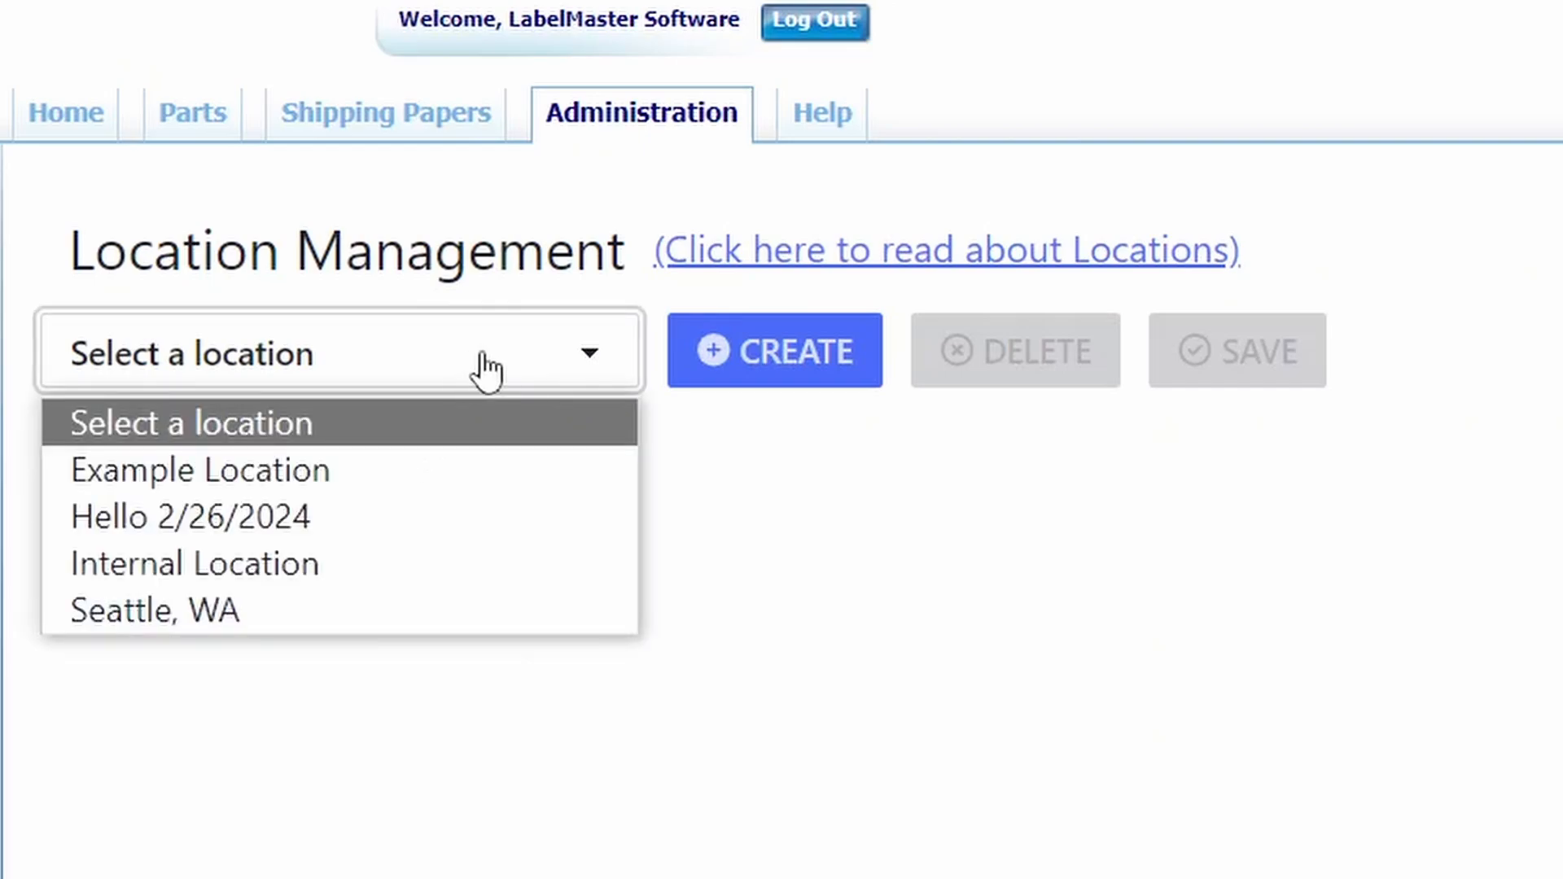
{"action": "left_click", "coordinate": [717, 355]}
{"action": "left_click", "coordinate": [388, 426]}
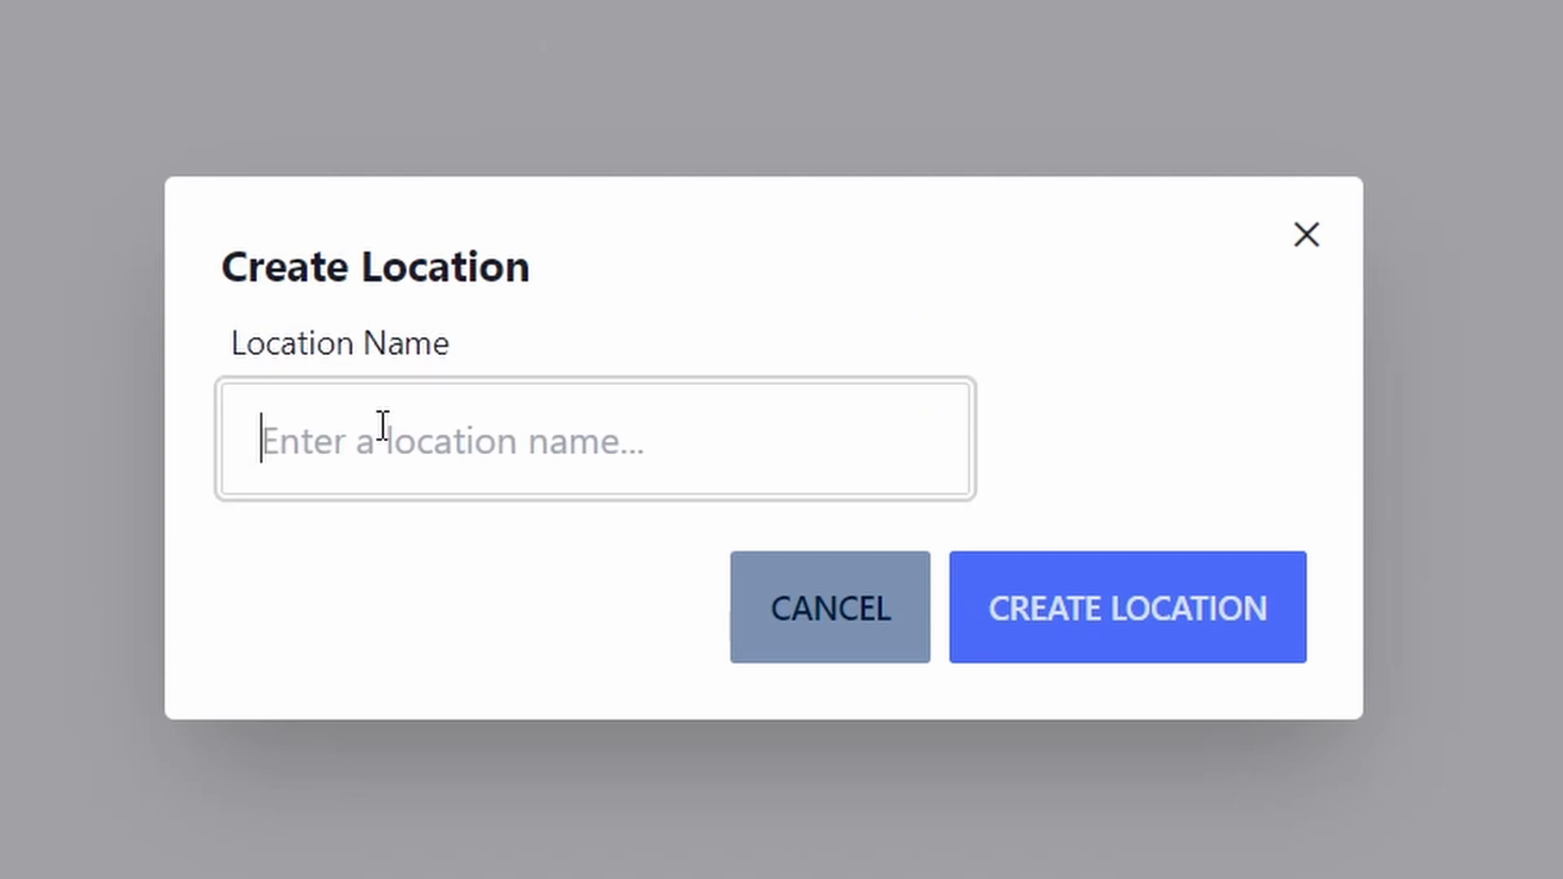
{"action": "type", "text": "Test"}
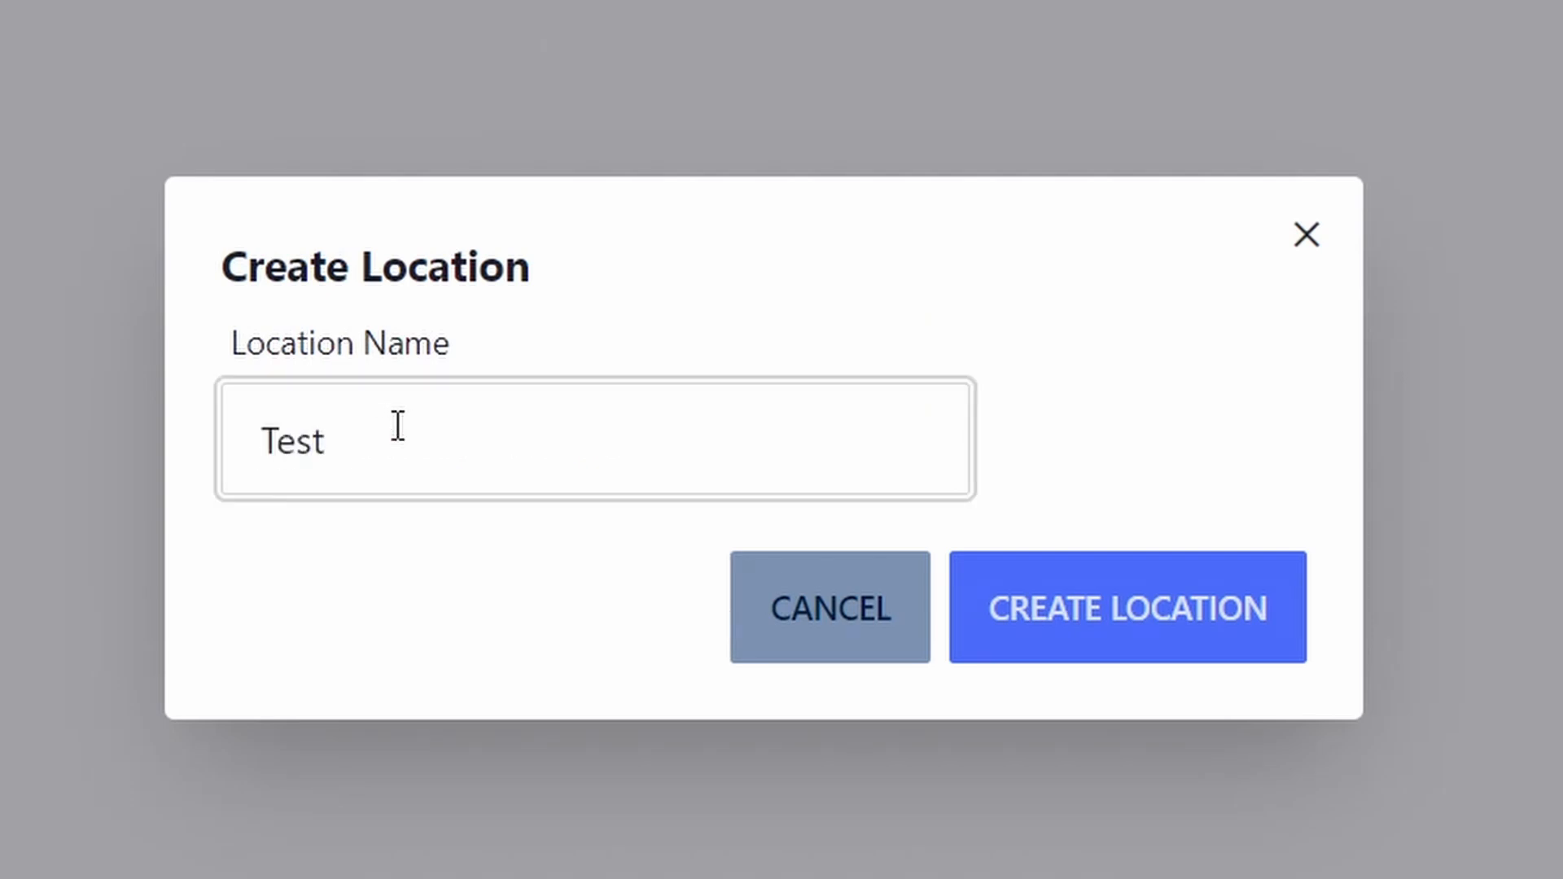
{"action": "left_click", "coordinate": [1088, 624]}
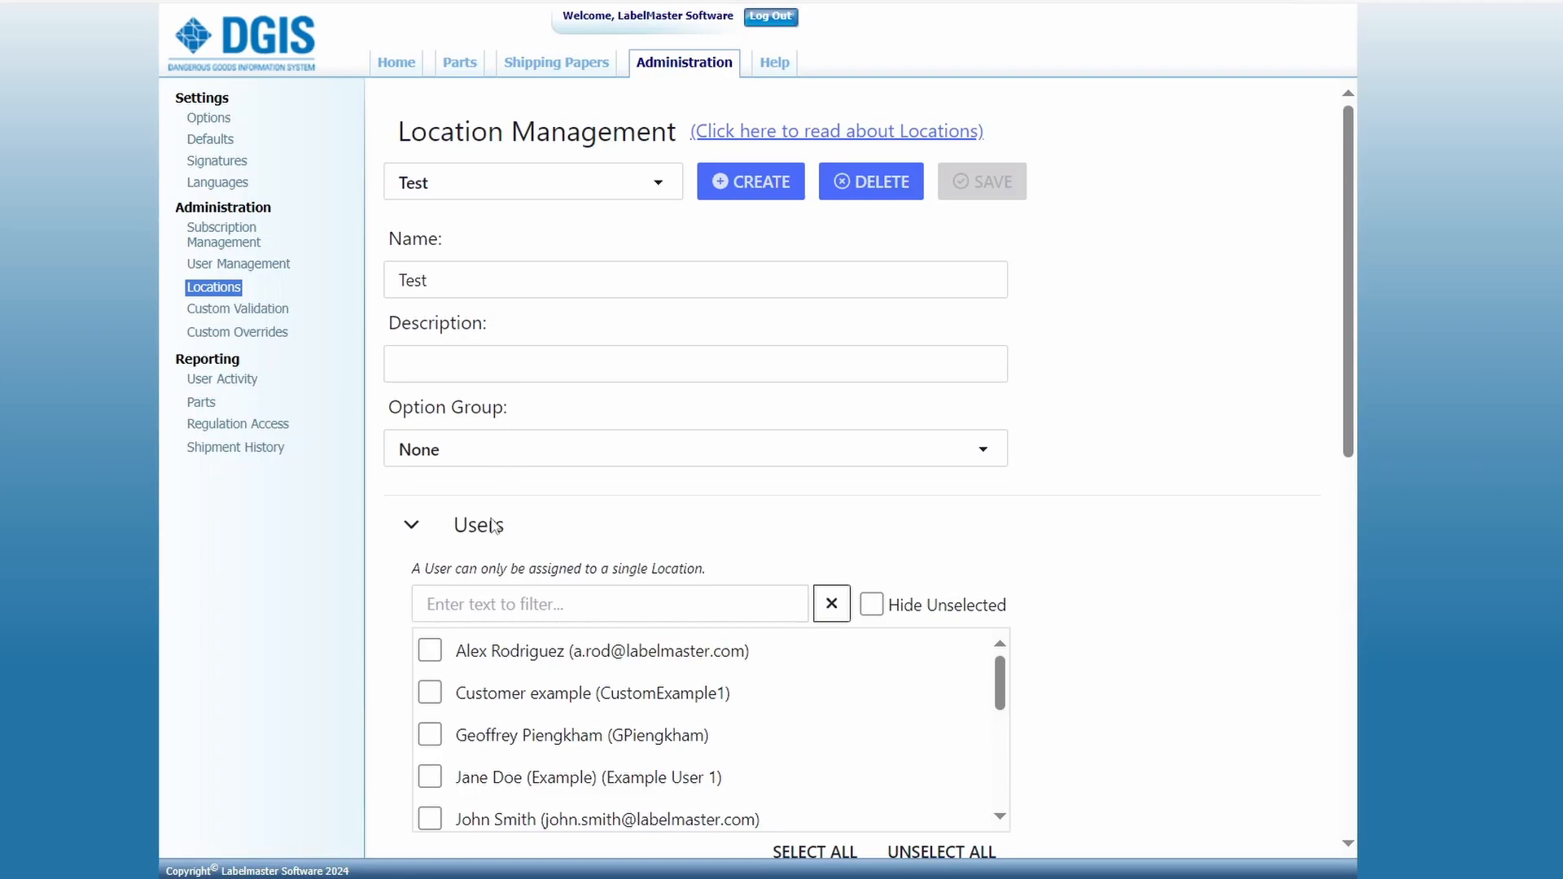
Step: Assign the second and third listed users and the parts 34243 and 4.7 DGIS Release Test to the Test location
{"action": "scroll", "coordinate": [478, 537], "scroll_direction": "down", "scroll_amount": 1}
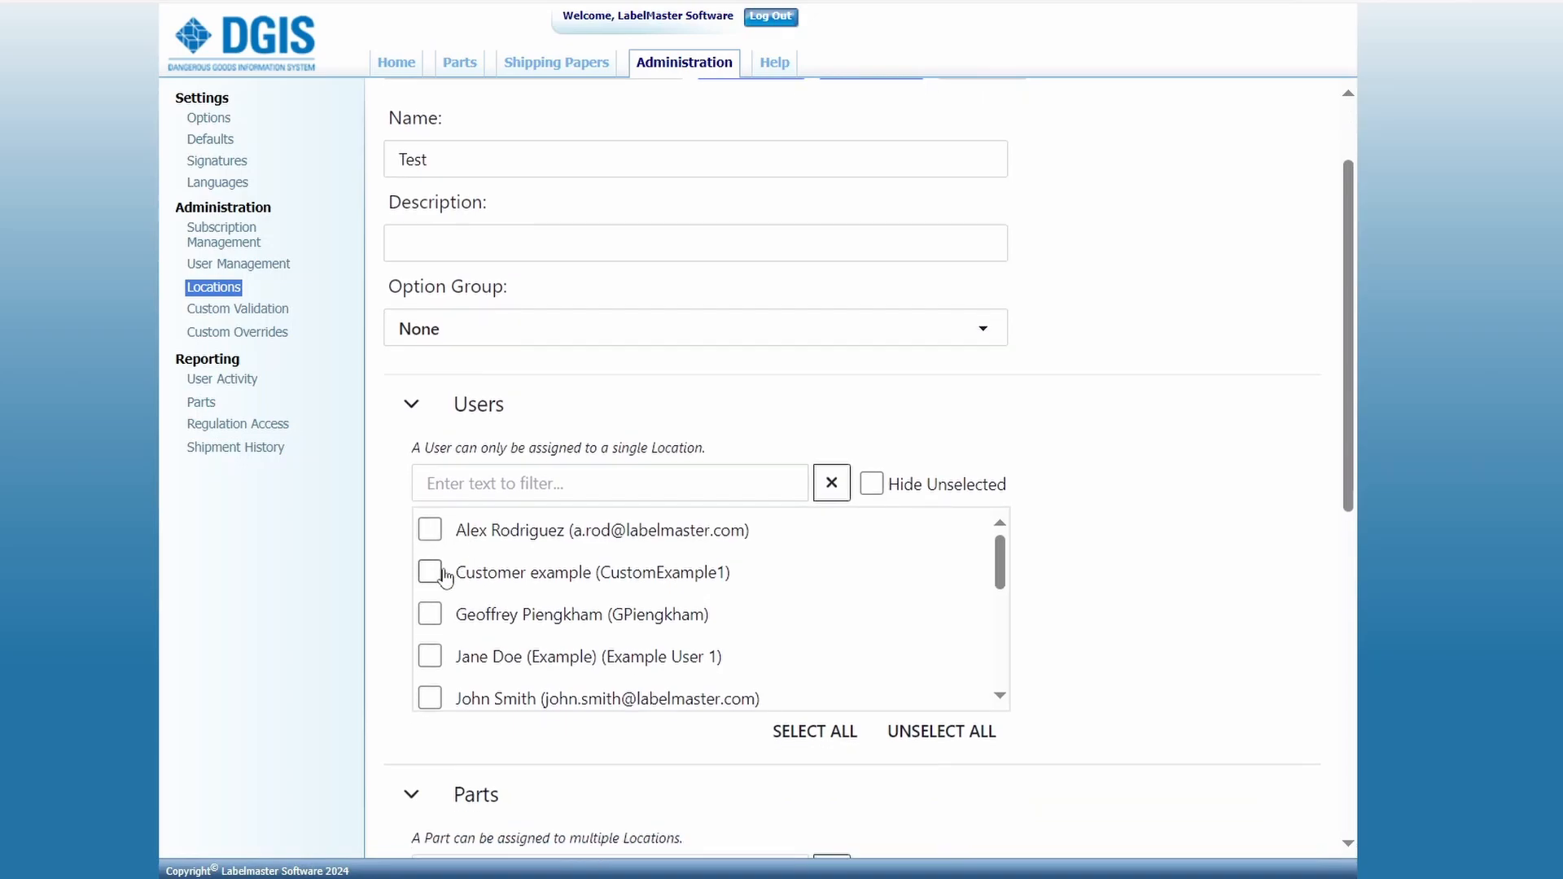
{"action": "left_click", "coordinate": [430, 572]}
{"action": "left_click", "coordinate": [430, 614]}
{"action": "scroll", "coordinate": [399, 619], "scroll_direction": "down", "scroll_amount": 3}
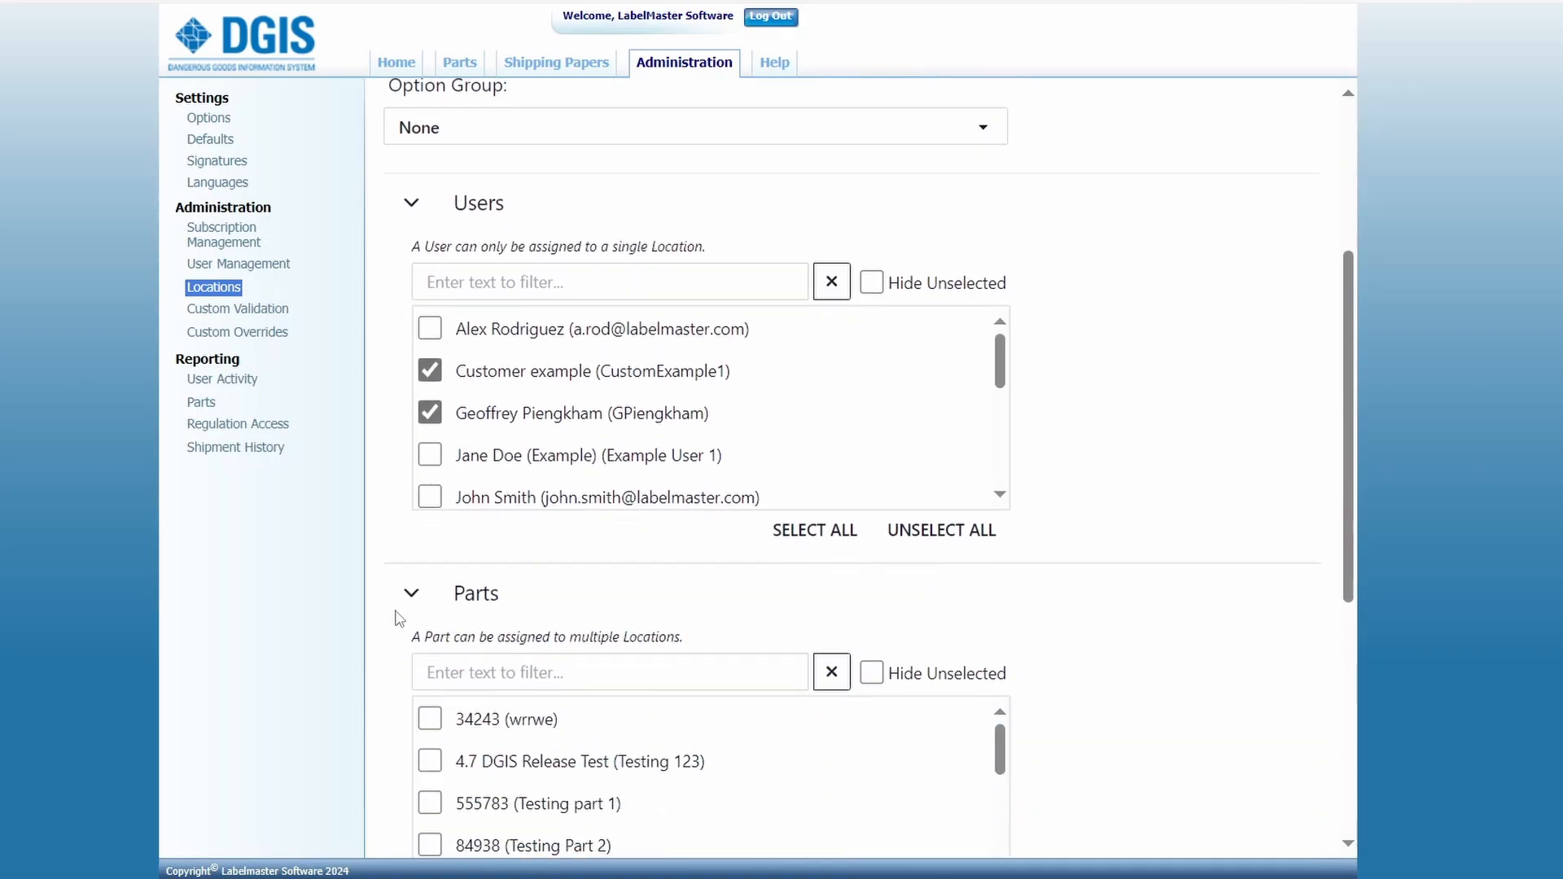
{"action": "left_click", "coordinate": [430, 652]}
{"action": "left_click", "coordinate": [432, 690]}
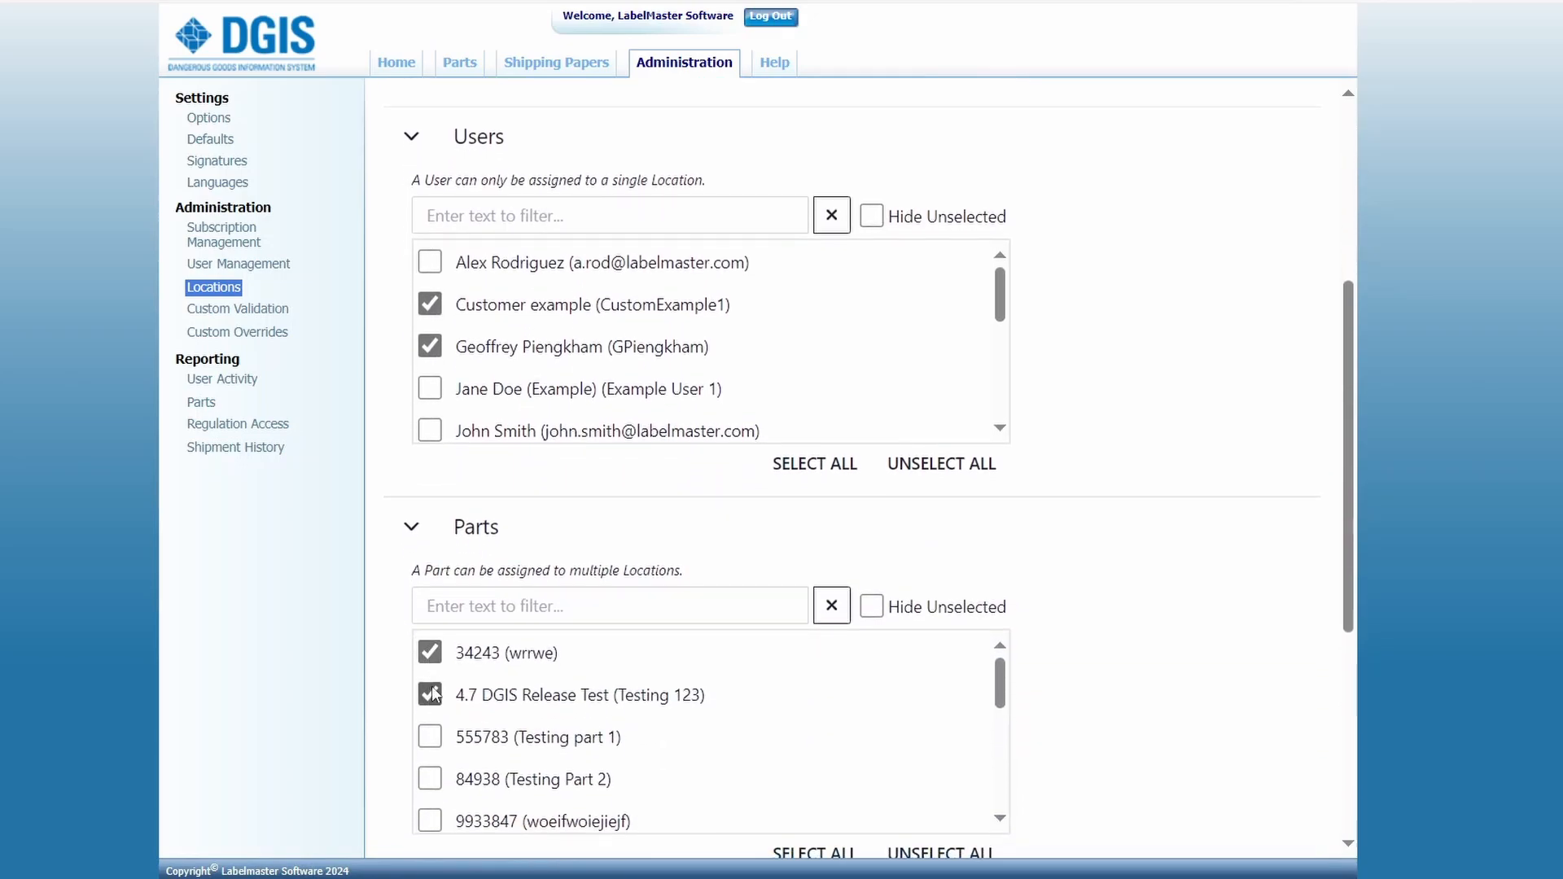
Step: Assign the templates 1122022Example and 49 CFR Bill Of Lading Test1 to the Test location and save it
{"action": "scroll", "coordinate": [399, 676], "scroll_direction": "down", "scroll_amount": 3}
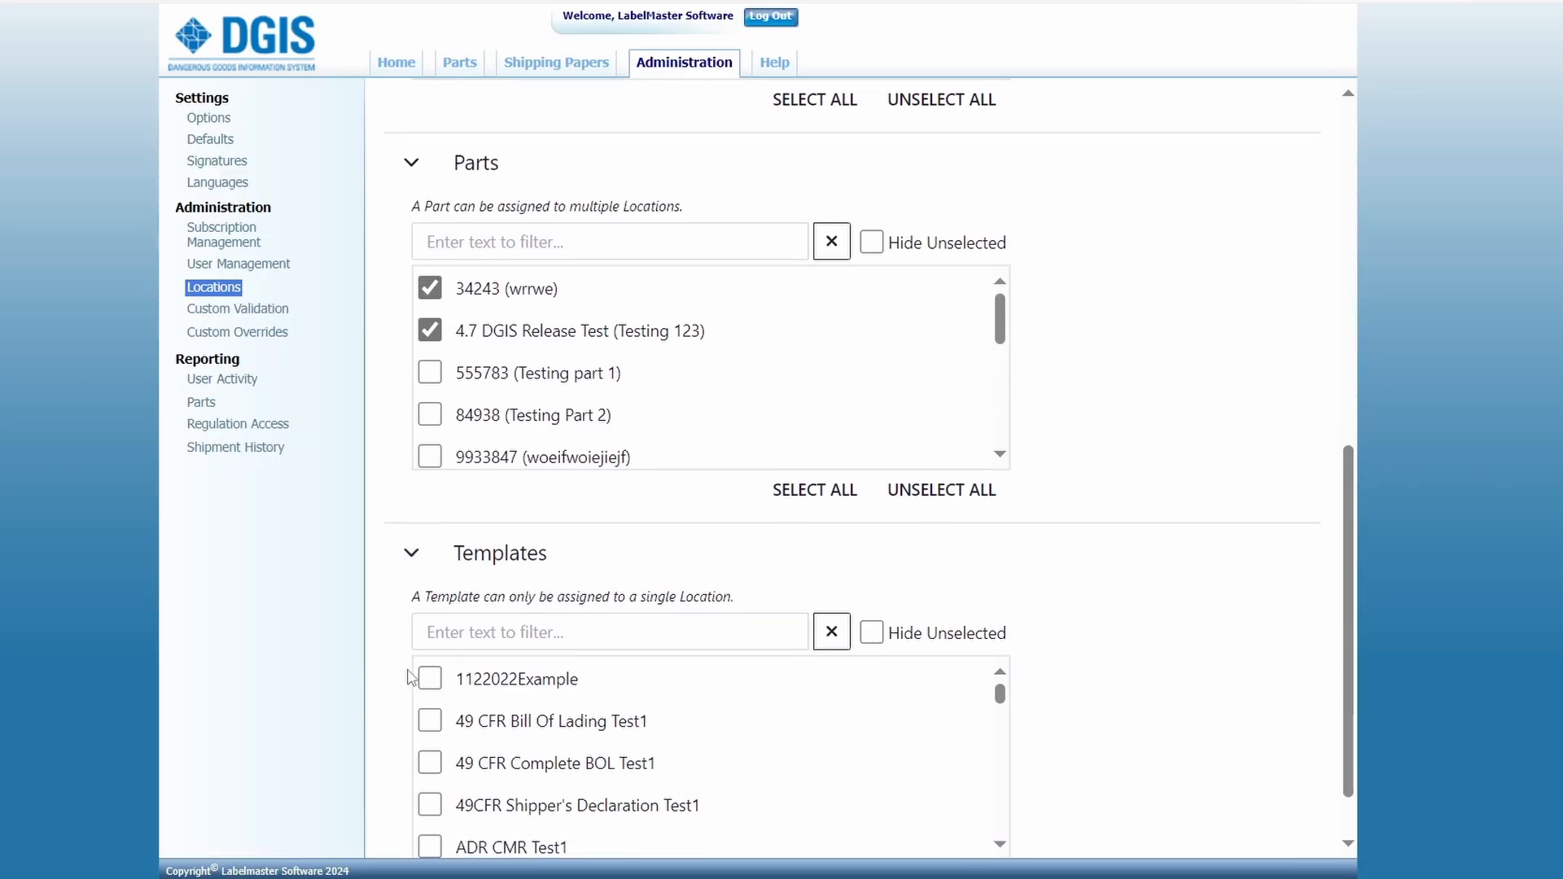
{"action": "left_click", "coordinate": [430, 679]}
{"action": "left_click", "coordinate": [431, 707]}
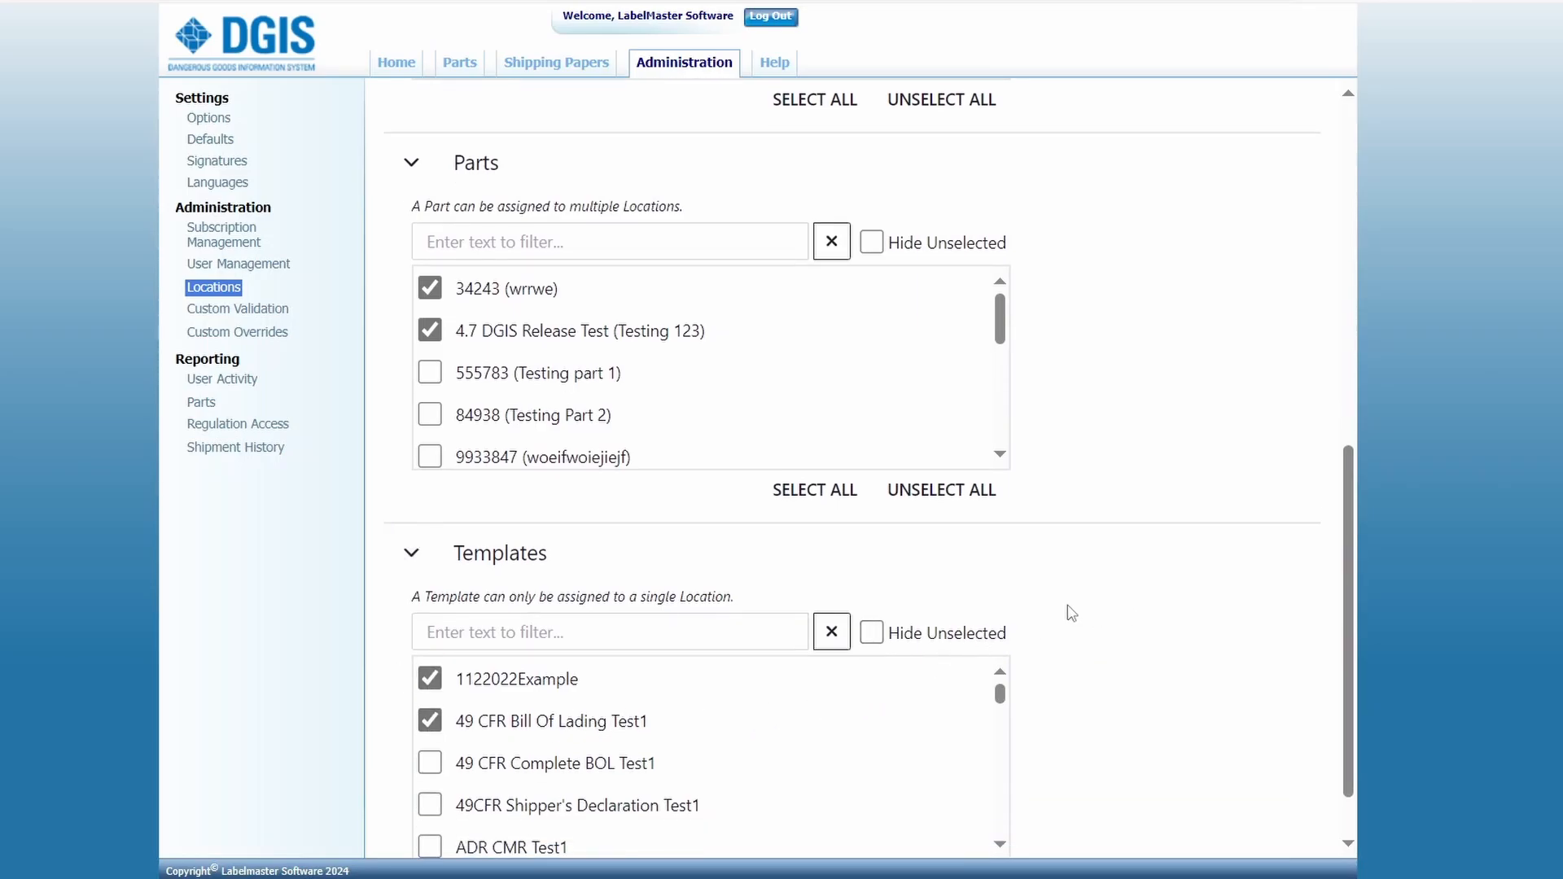
{"action": "scroll", "coordinate": [1079, 613], "scroll_direction": "up", "scroll_amount": 10}
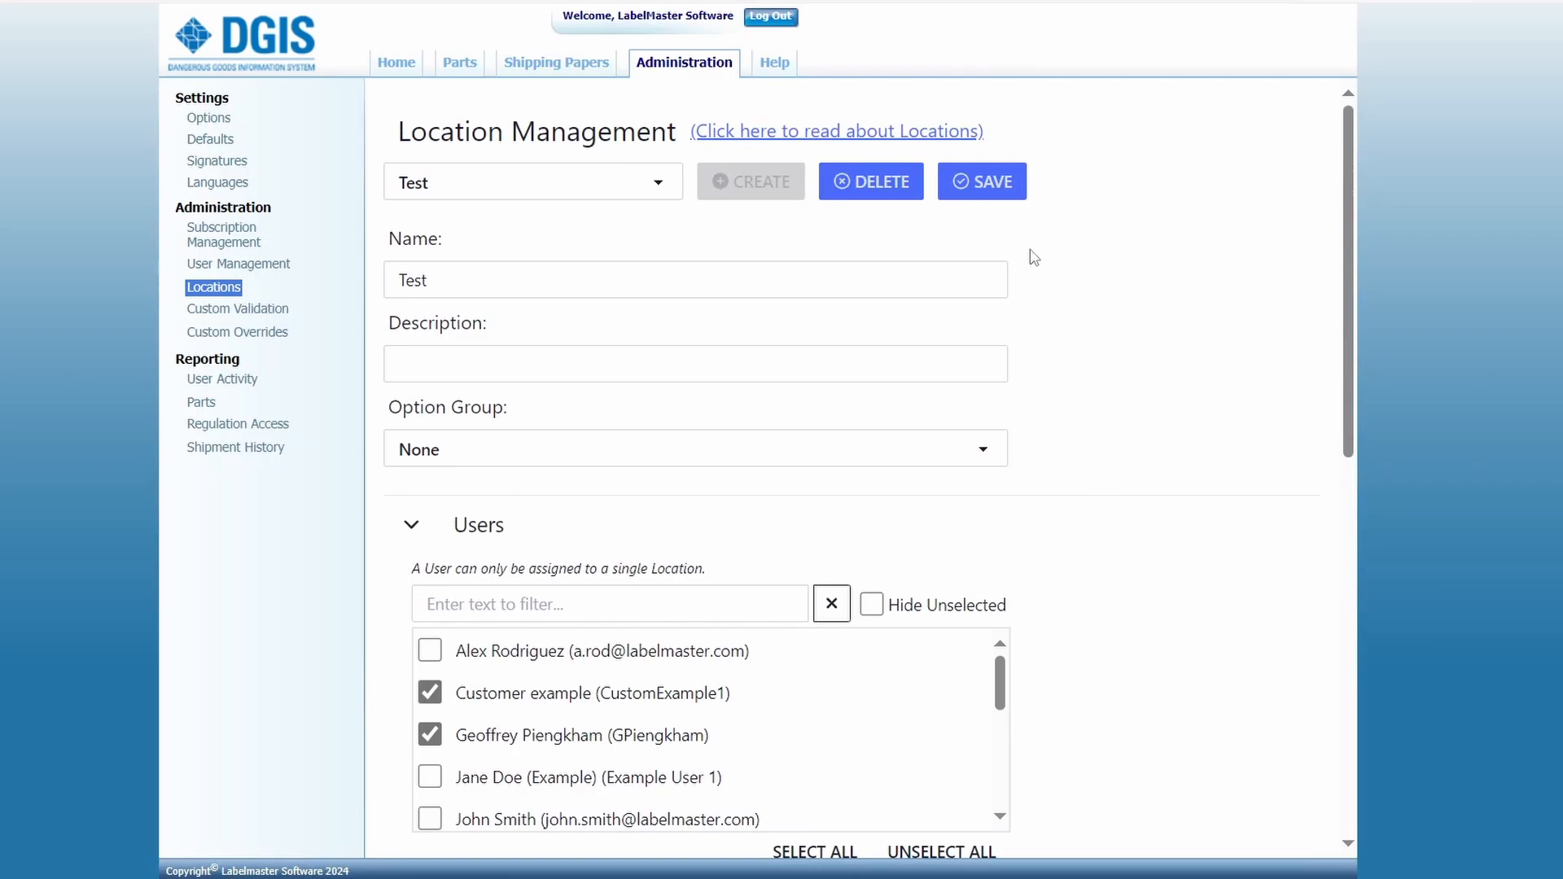
{"action": "left_click", "coordinate": [992, 191]}
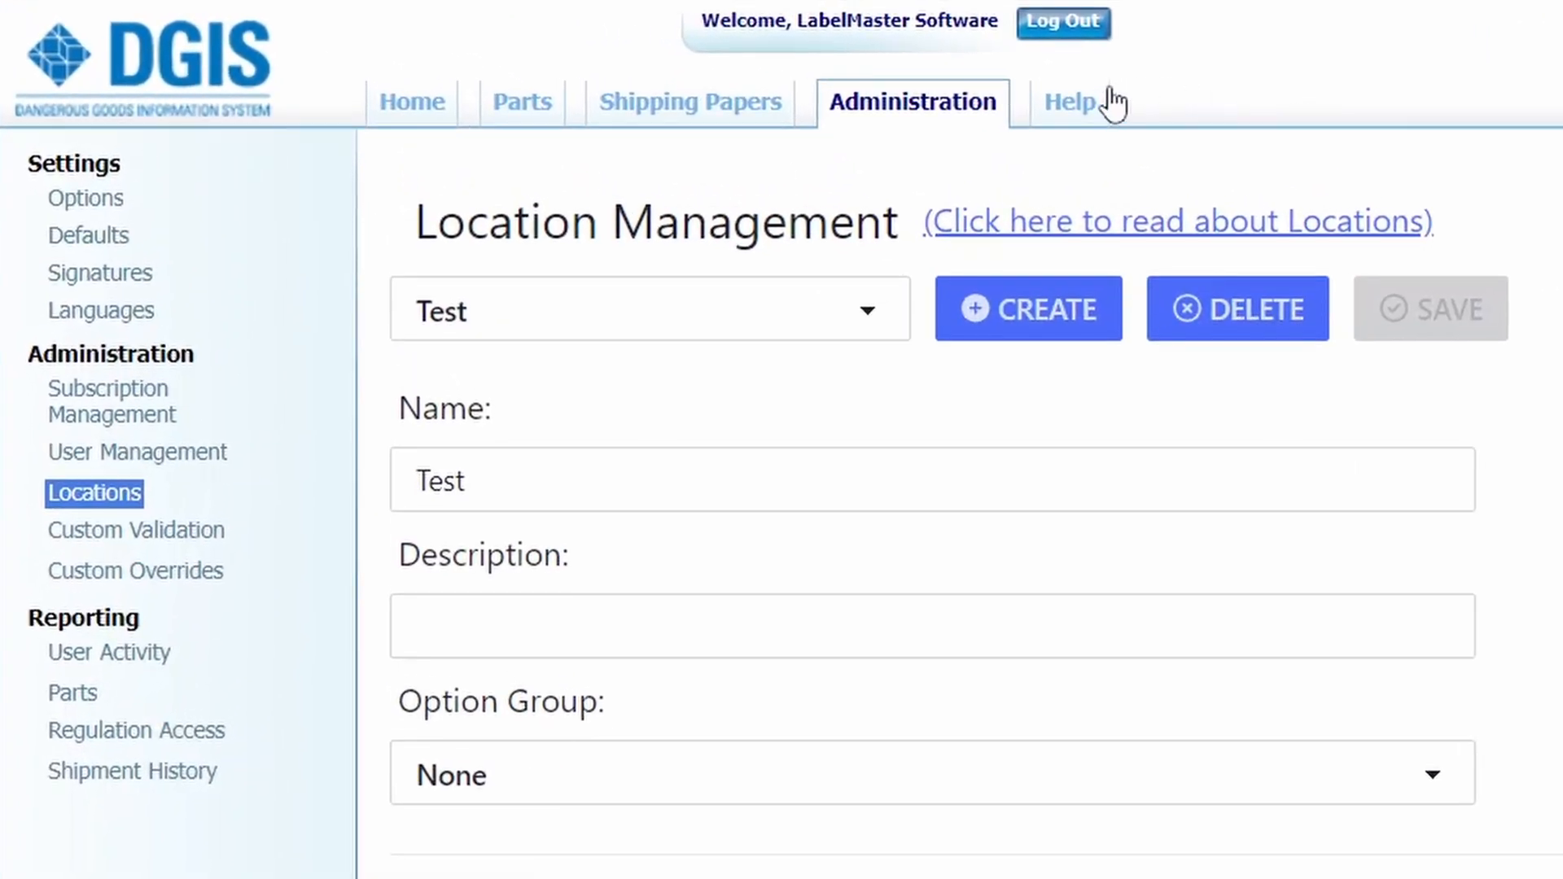
Step: Open the help page about DGIS Enterprise with its technical support links
{"action": "left_click", "coordinate": [1088, 99]}
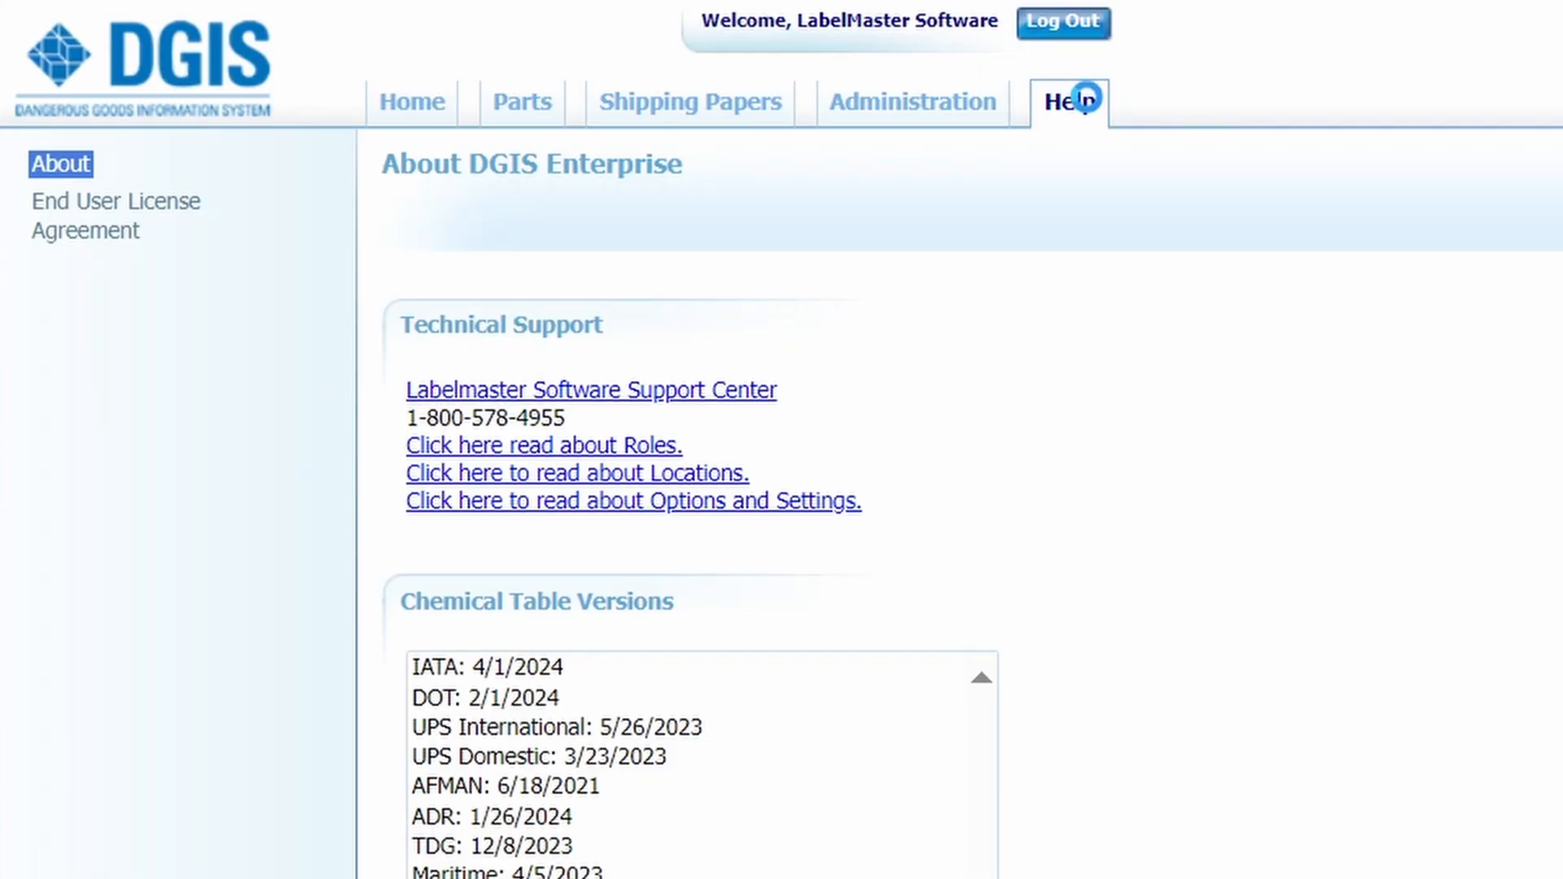